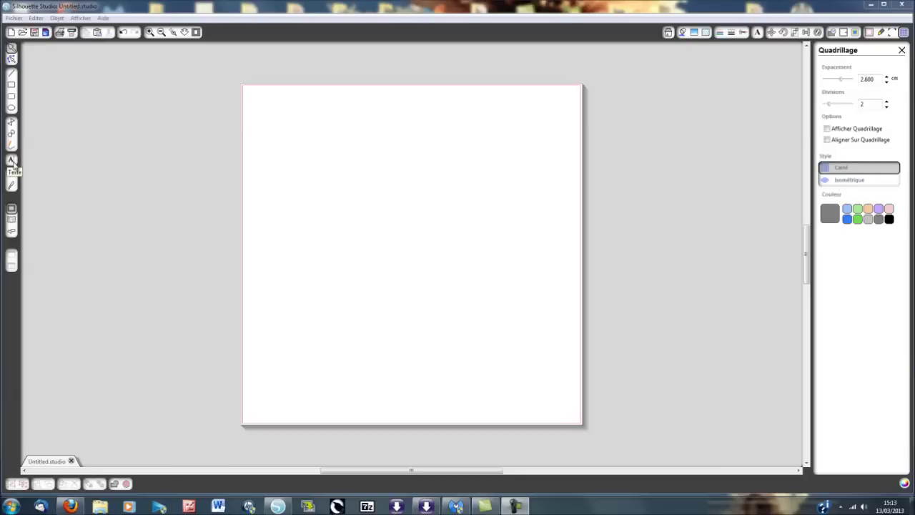
Add the text "silhouette" in the upper part of the page and shift it slightly left.
left_click(12, 160)
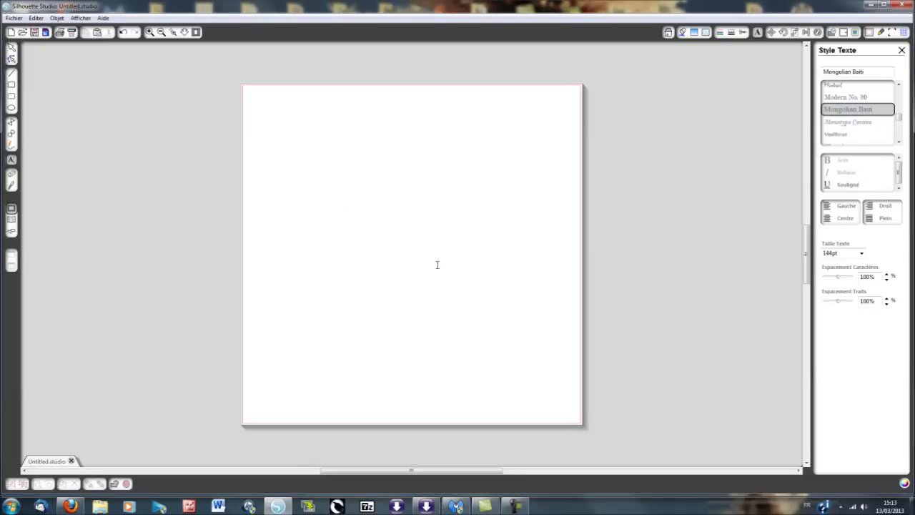
left_click(333, 202)
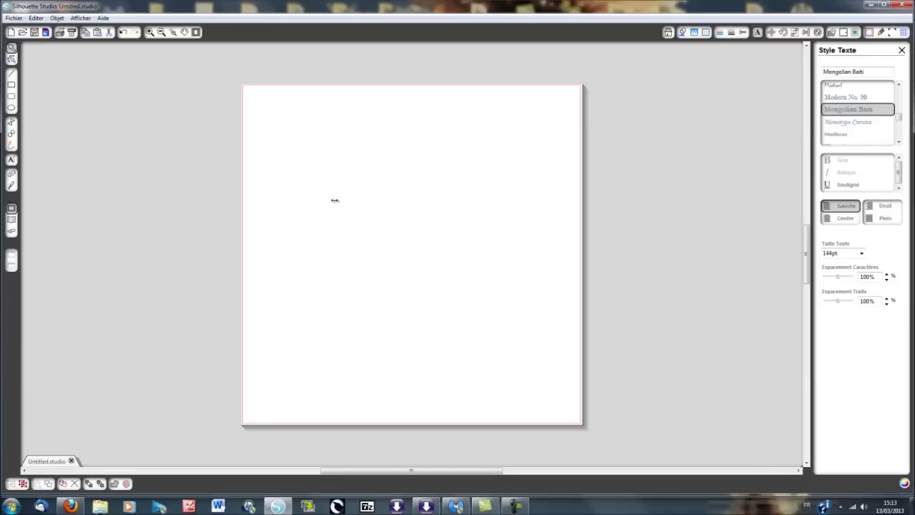
type("silhouette")
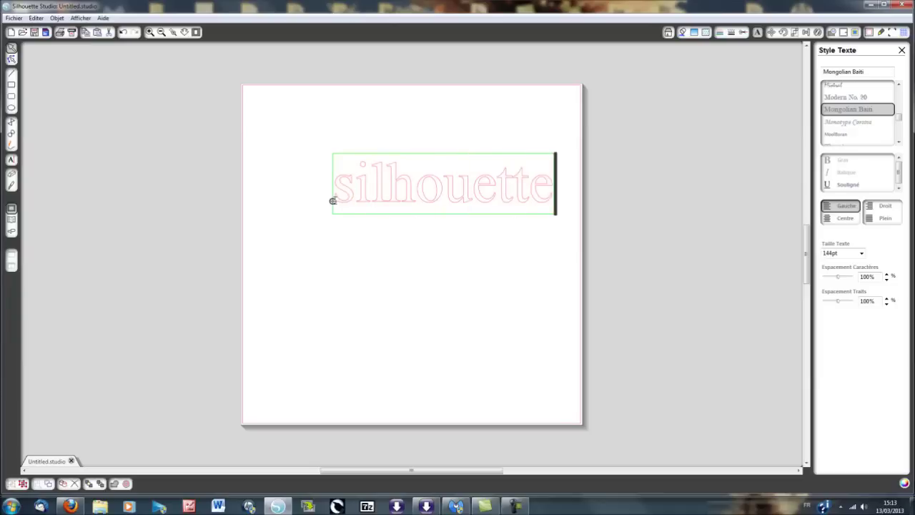
left_click_drag(333, 201, 305, 201)
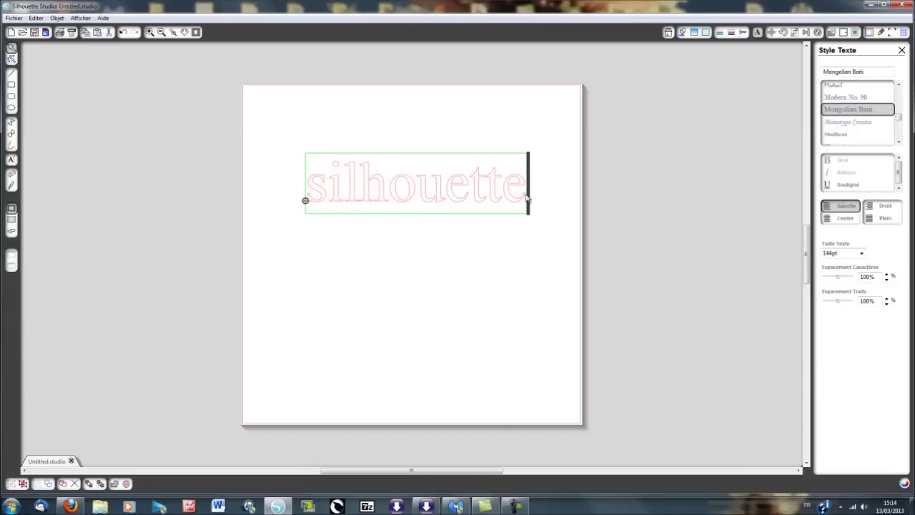
Add a second line reading "cameo" below "silhouette" in the same text block.
key("Return")
type("ca")
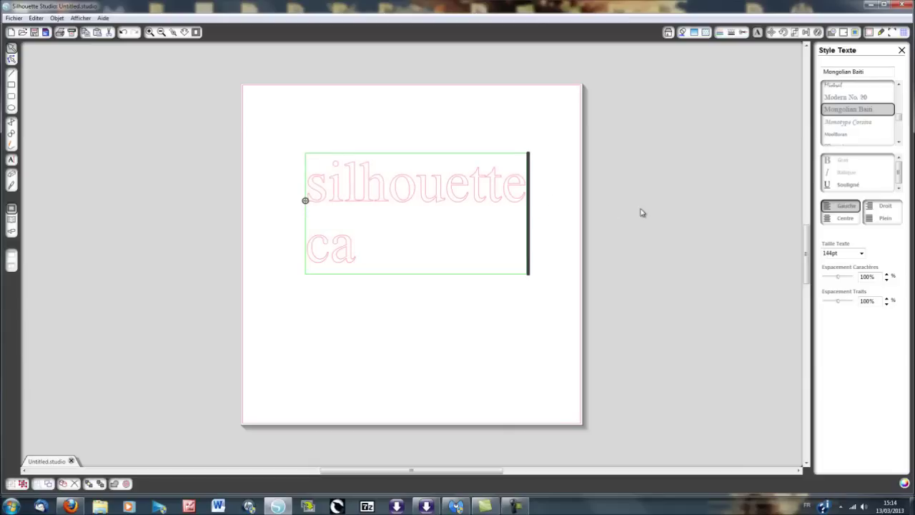
type("meo")
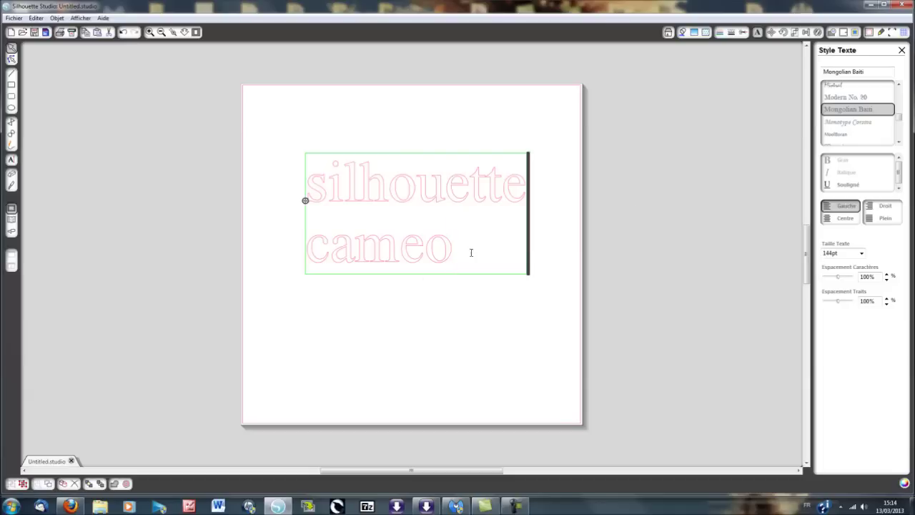
Select both text lines, try justified and centred alignment, and restore left alignment.
left_click_drag(472, 251, 307, 183)
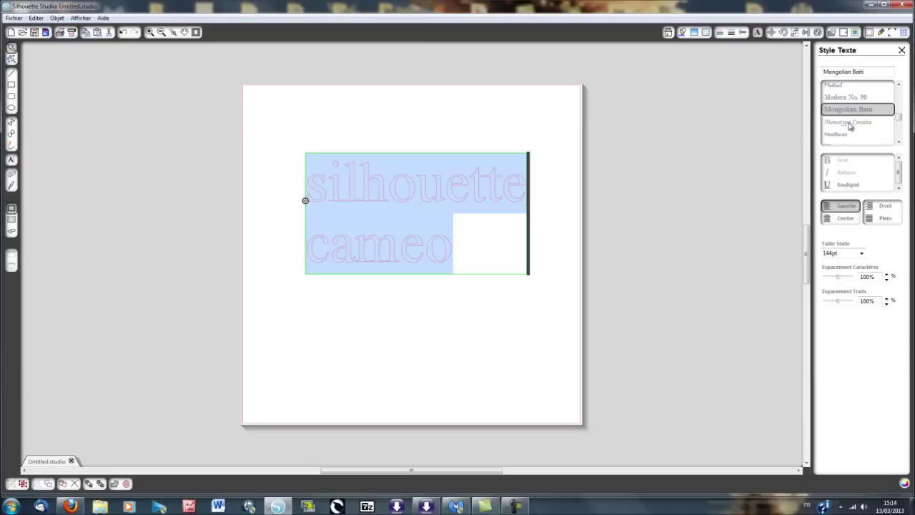
left_click(883, 218)
left_click(845, 219)
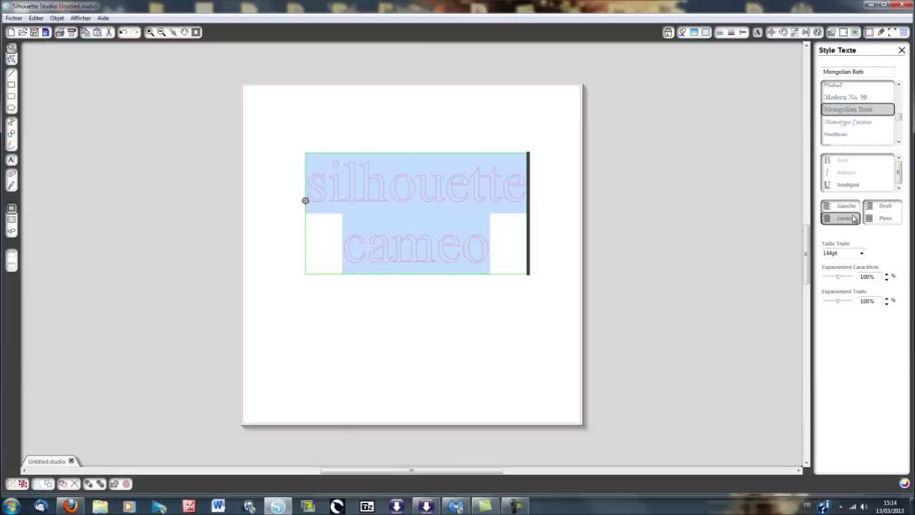
left_click(841, 208)
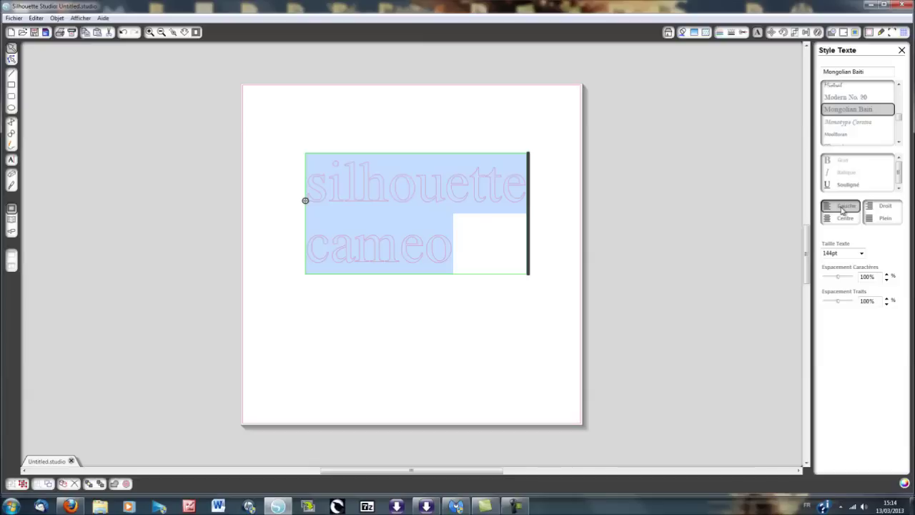
Try a text size of 36 pt on the selected lines and return to 144 pt.
left_click(861, 253)
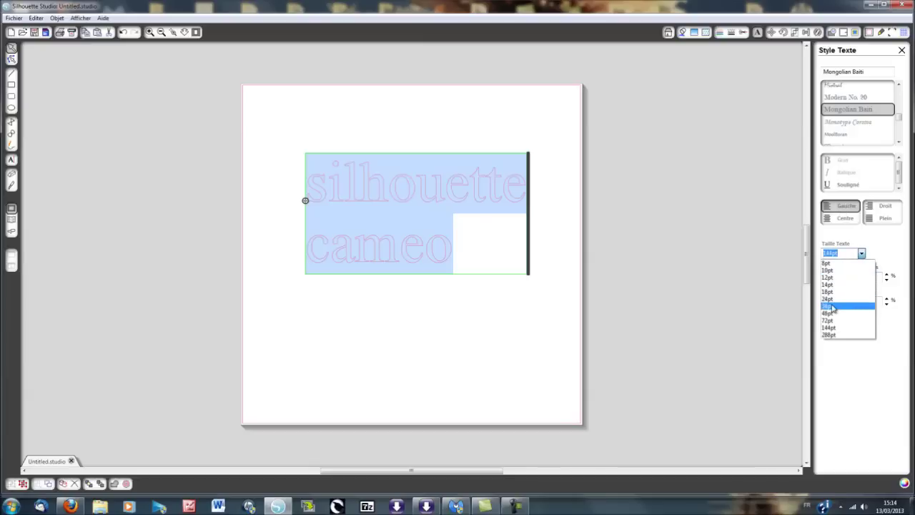
left_click(833, 306)
left_click(861, 253)
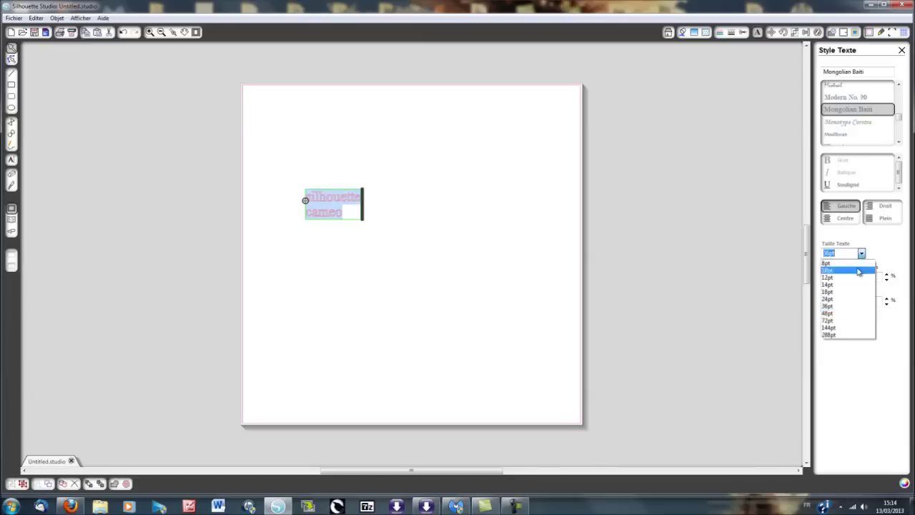
left_click(830, 328)
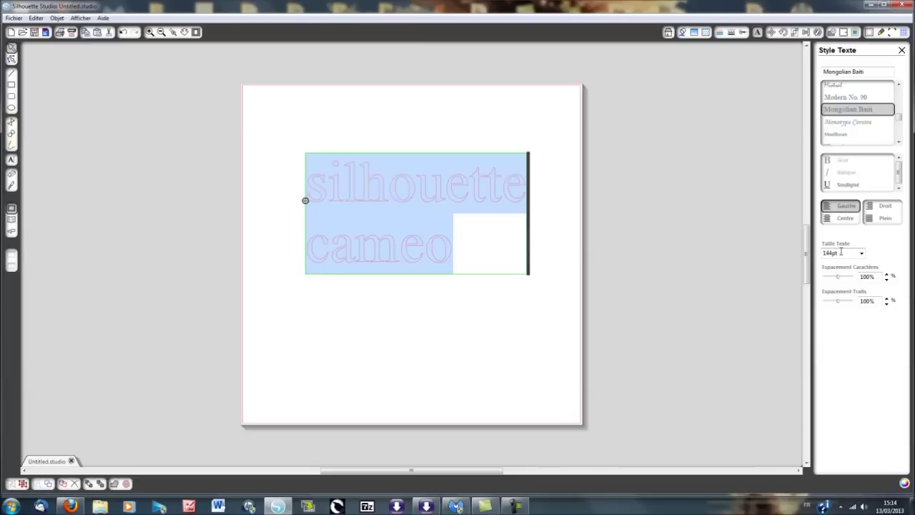
Try a custom text size of 120 pt on both lines and restore 144 pt.
double_click(845, 252)
type("120")
key("Return")
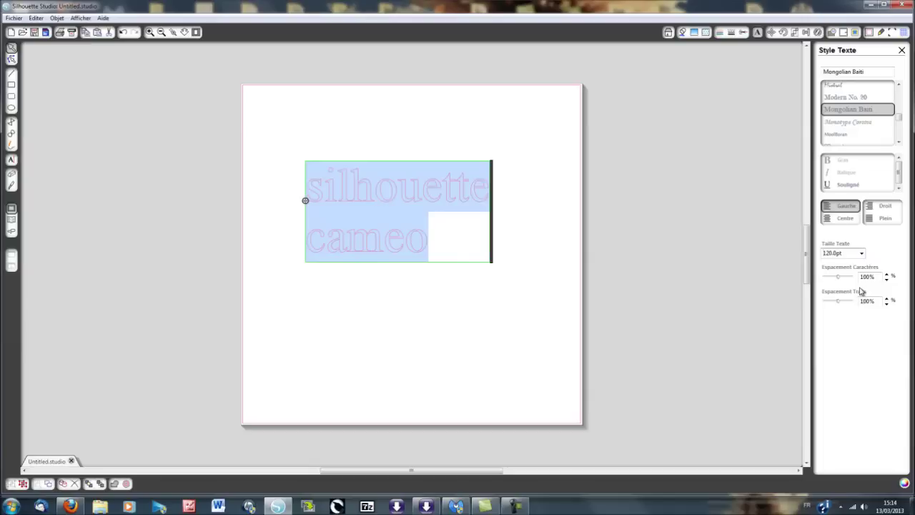
left_click(861, 253)
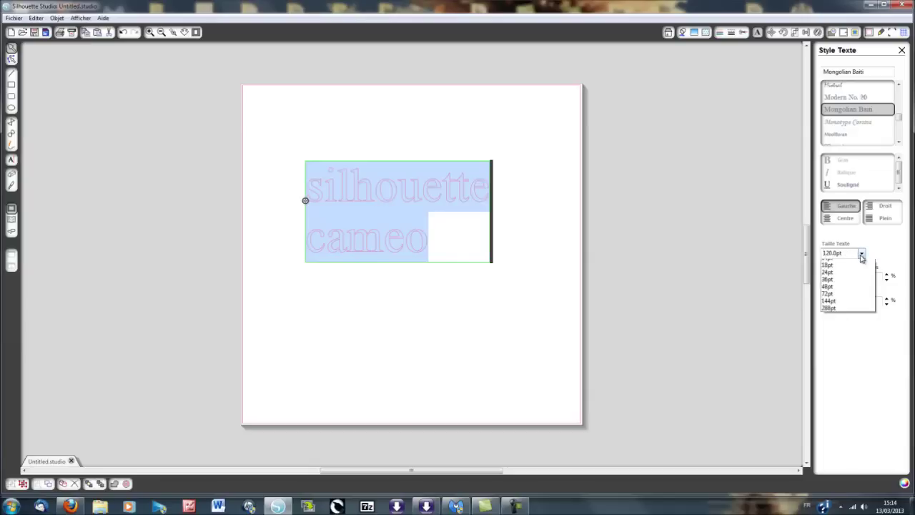
left_click(841, 331)
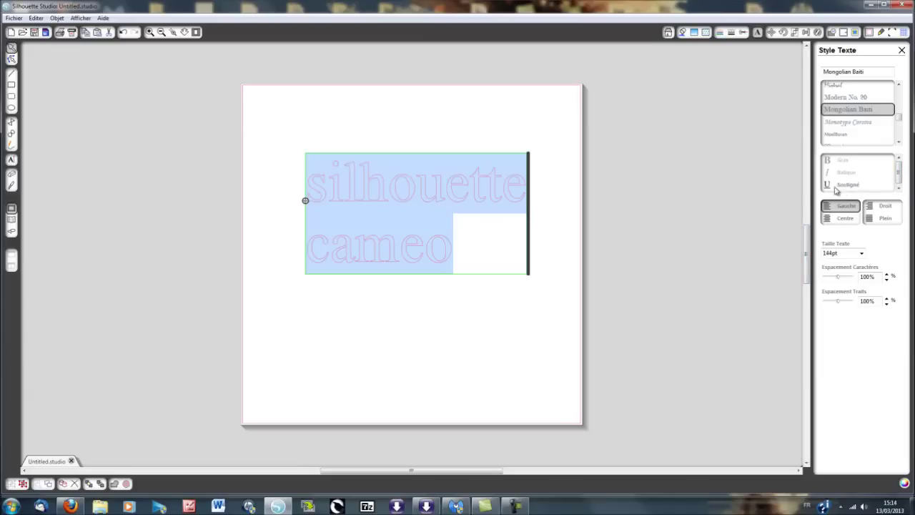
Browse the font list and apply Kozuka Mincho Pr6N B to the selected text.
scroll(847, 135, "up", 2)
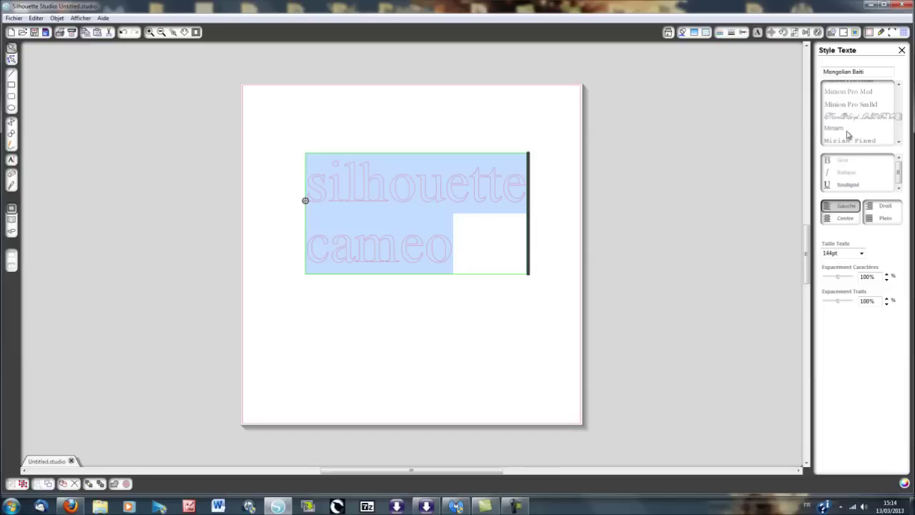
scroll(847, 135, "up", 1)
scroll(847, 134, "up", 3)
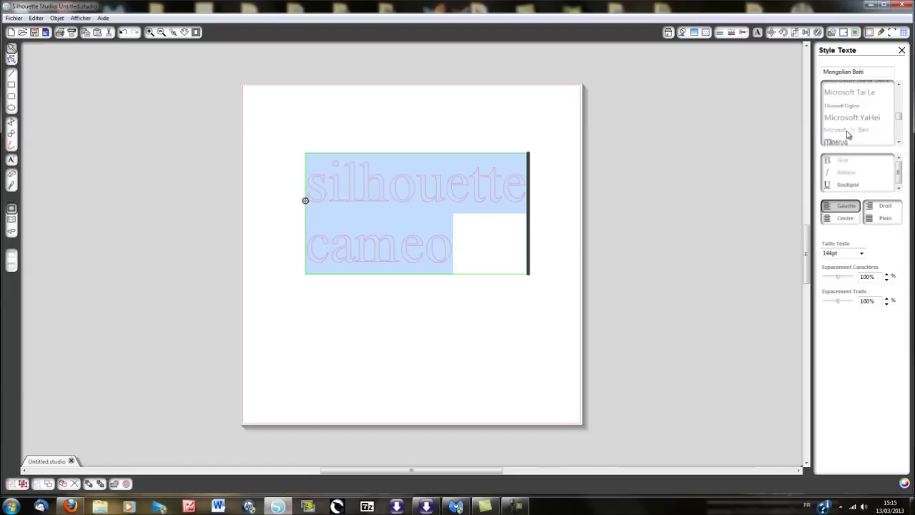
scroll(857, 129, "up", 4)
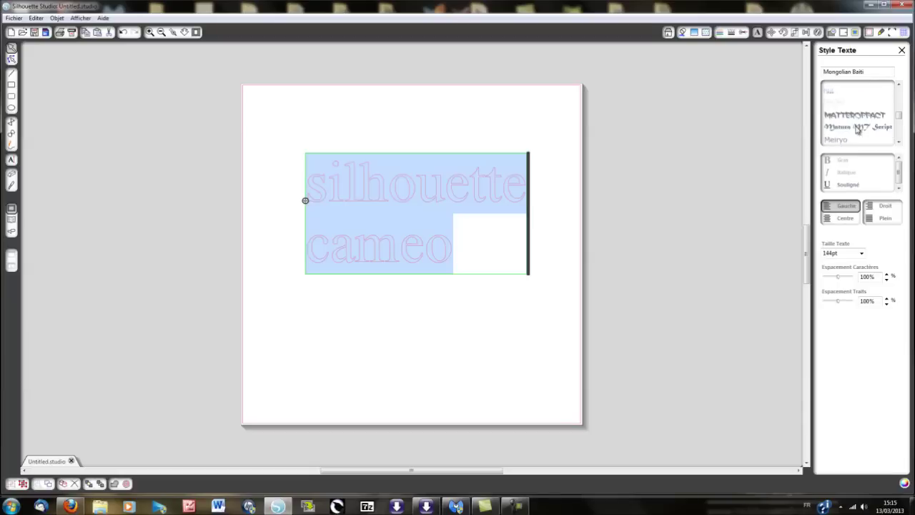
mouse_move(901, 116)
left_mouse_down()
mouse_move(902, 95)
mouse_move(900, 115)
left_mouse_up()
left_click(834, 116)
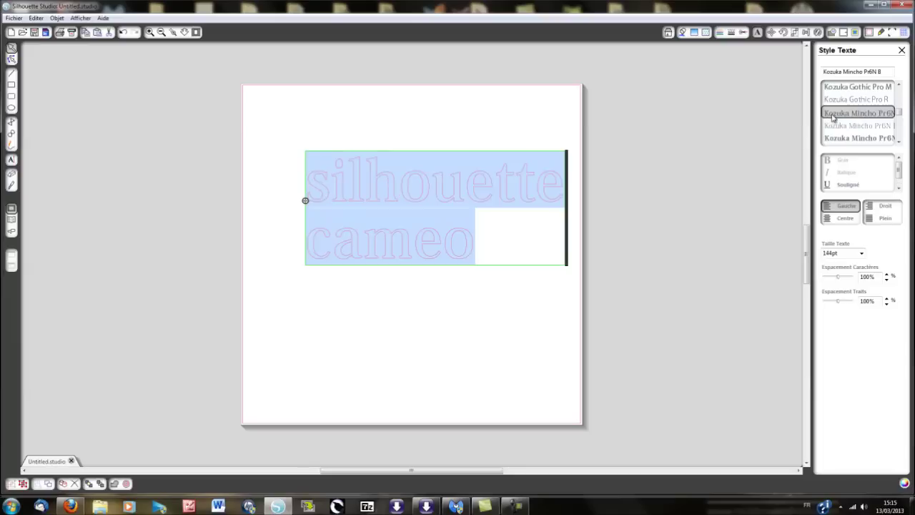
Try the Kristen ITC and KG Eyes Wide Open fonts on the selected text.
scroll(875, 119, "down", 3)
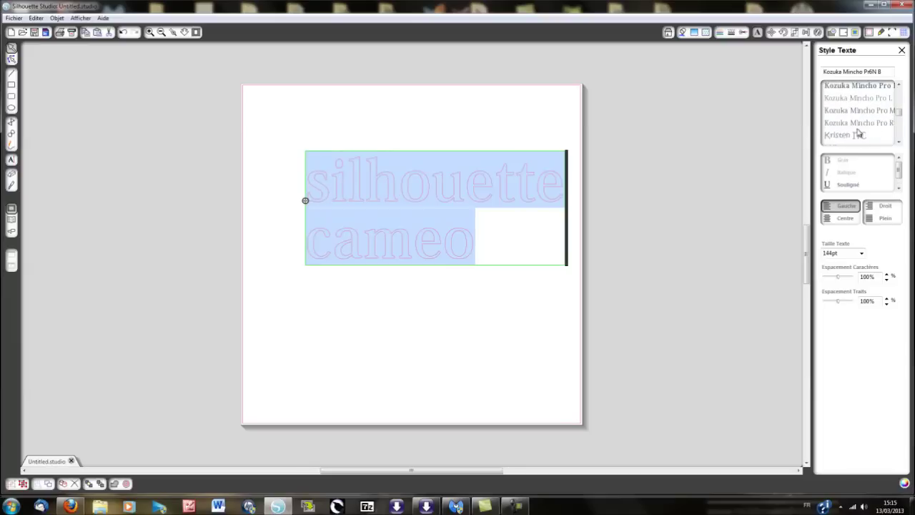
left_click(858, 134)
scroll(865, 121, "up", 5)
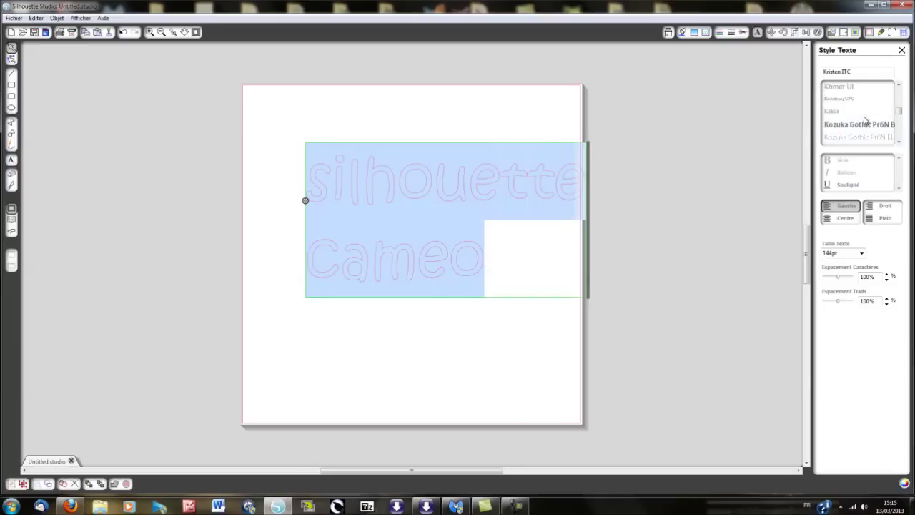
scroll(866, 121, "up", 2)
left_click(849, 130)
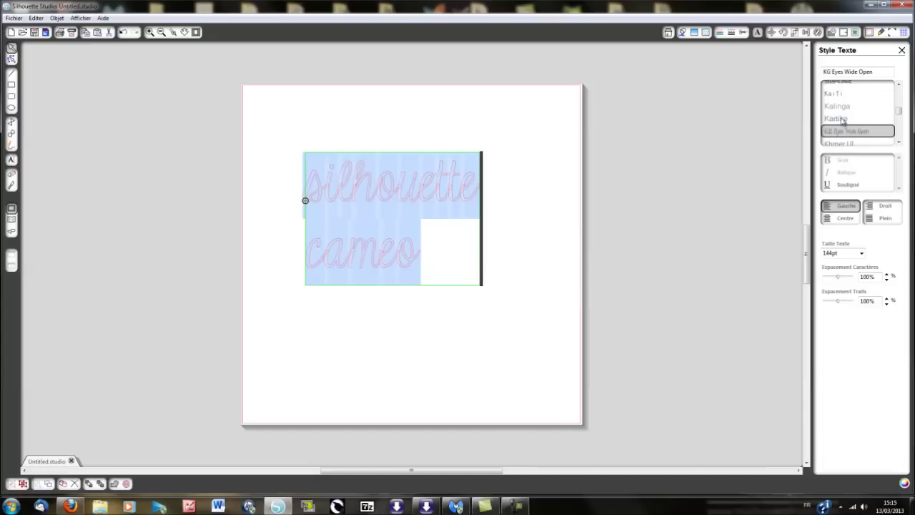
Set the font of both text lines to Italianate and finish editing the text.
scroll(843, 120, "up", 2)
left_click(843, 119)
scroll(843, 118, "up", 2)
left_click(838, 116)
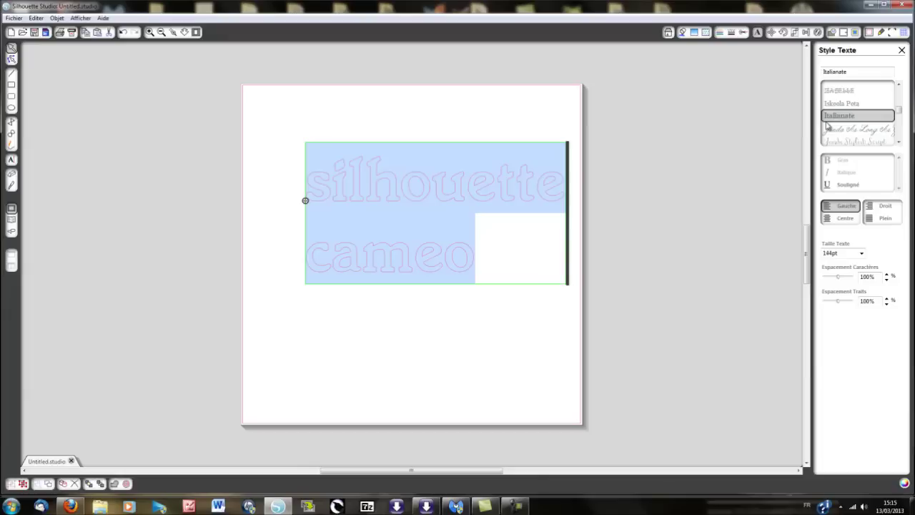
left_click(272, 183)
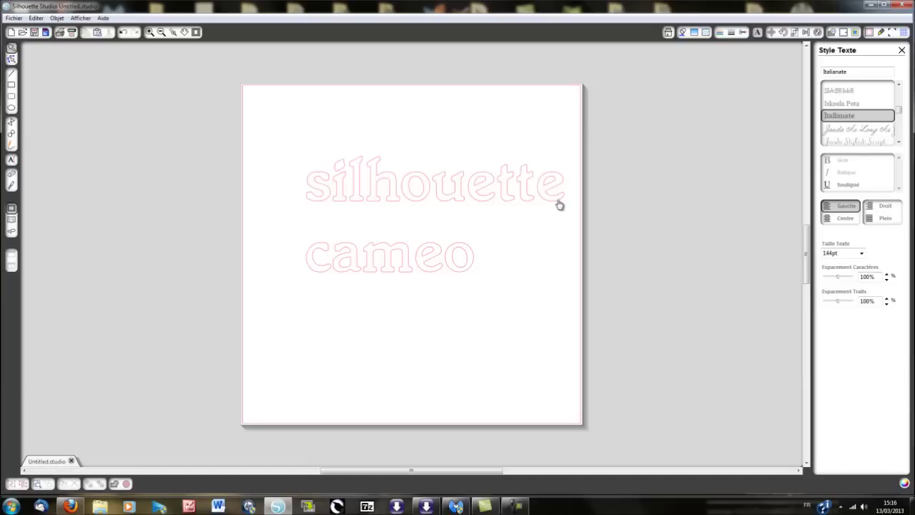
Reopen the text block for editing, select both lines and reduce their line spacing to 65%.
left_click(510, 207)
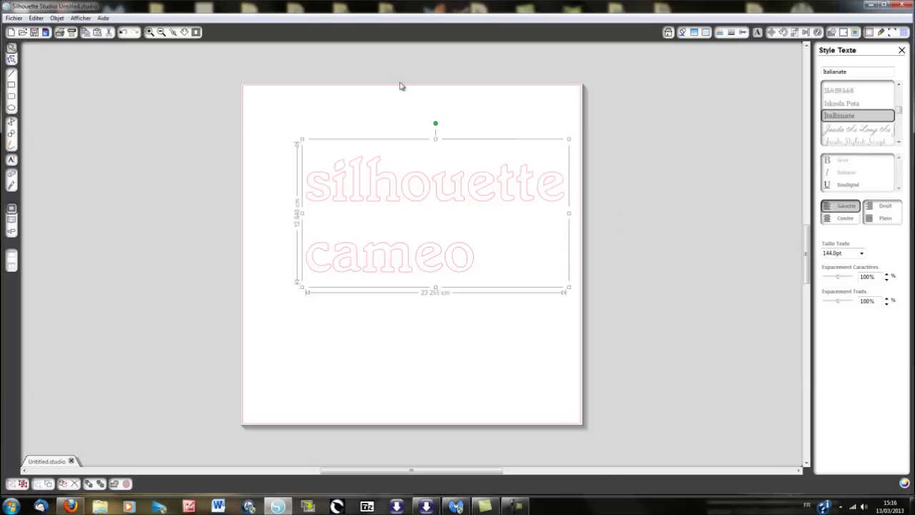
double_click(455, 202)
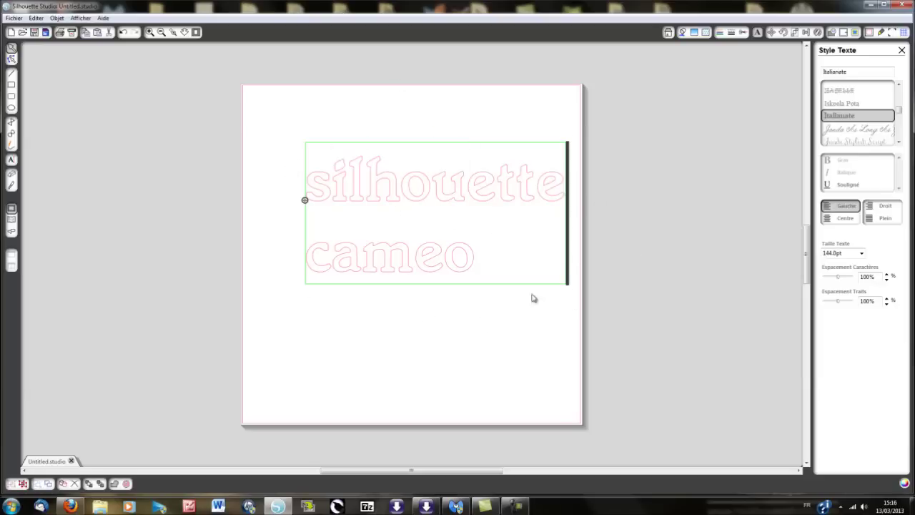
left_click_drag(492, 259, 294, 177)
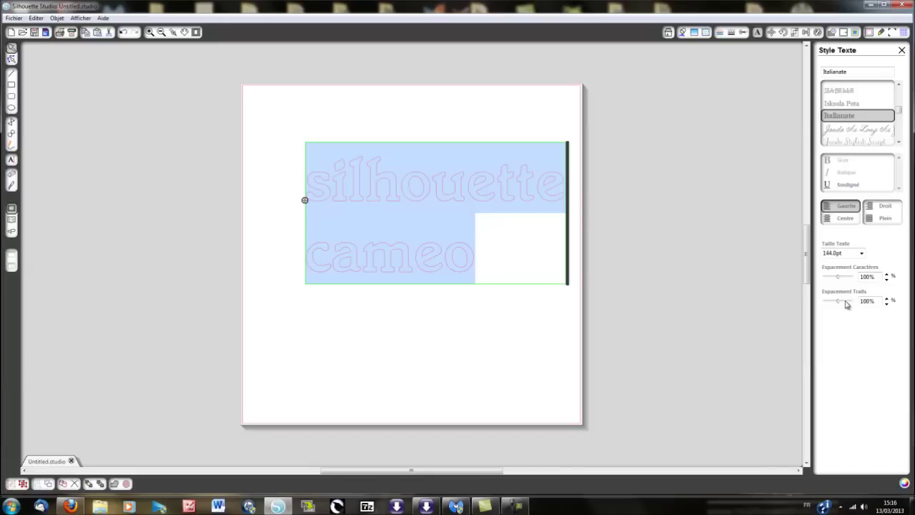
left_click(887, 303)
left_click(887, 303)
left_click(886, 303)
left_click(887, 303)
left_click(887, 303)
left_click(887, 304)
left_click(887, 303)
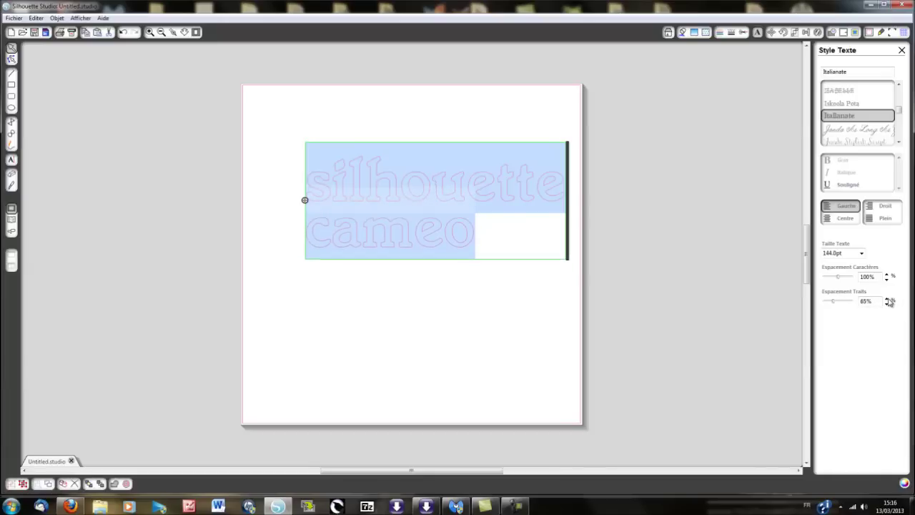
Restore the line spacing of the two text lines to 100%.
left_click(888, 299)
left_click(887, 299)
left_click(888, 299)
left_click(888, 299)
left_click(888, 299)
left_click(888, 299)
left_click(888, 299)
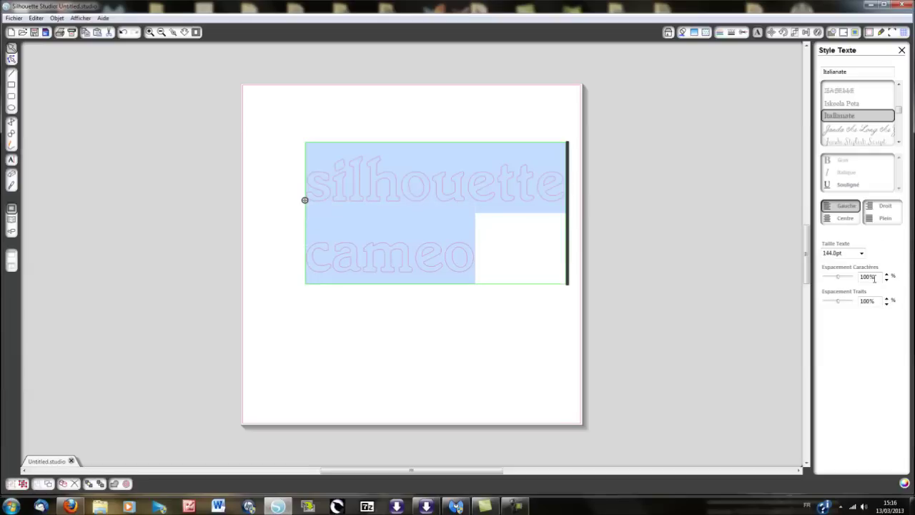
Reduce the character spacing of both text lines to 75% so the letters overlap.
left_click(888, 279)
left_click(887, 280)
left_click(888, 280)
left_click(888, 280)
left_click(887, 280)
left_click(888, 280)
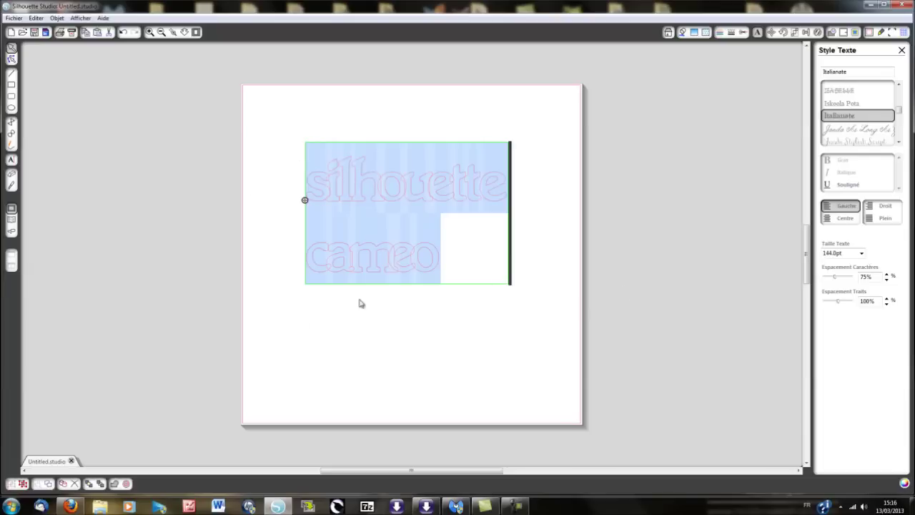
Weld the overlapping letters of the text, and undo the weld.
left_click(115, 484)
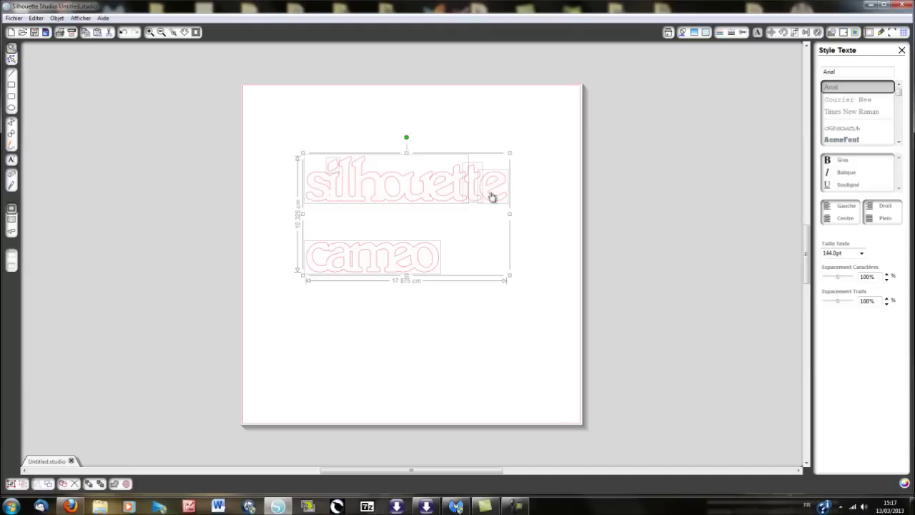
left_click(123, 33)
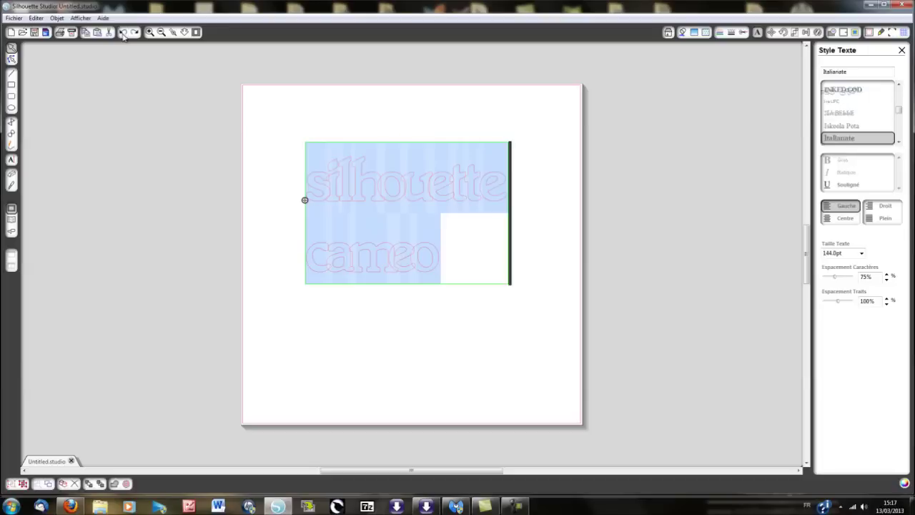
Reduce the character spacing of the selected text further to 60%.
left_click(887, 281)
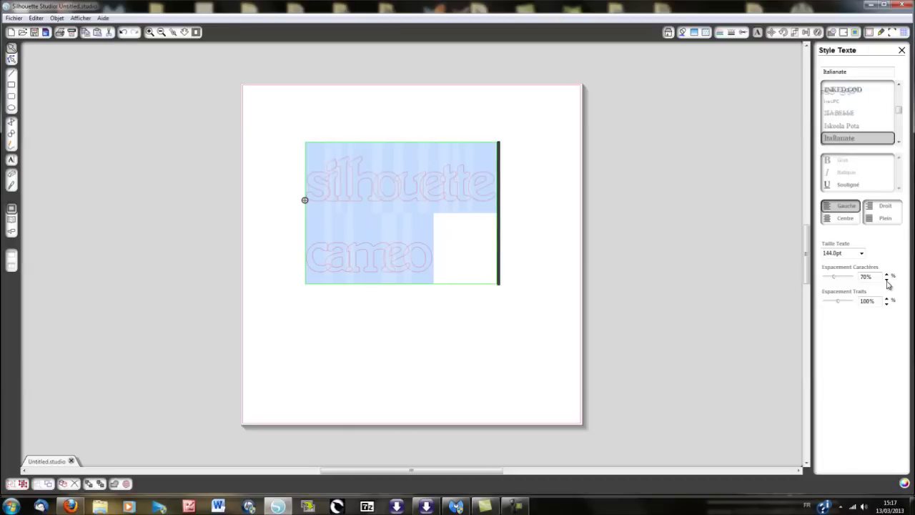
left_click(887, 280)
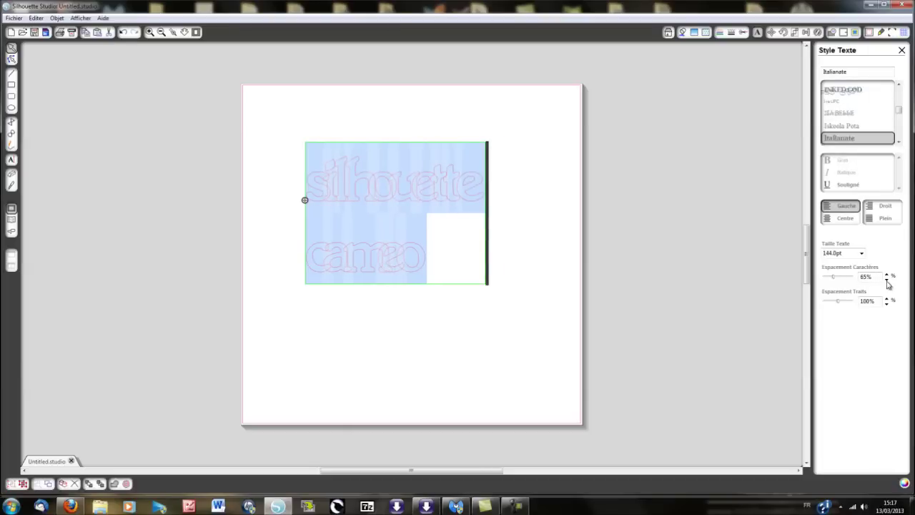
left_click(886, 280)
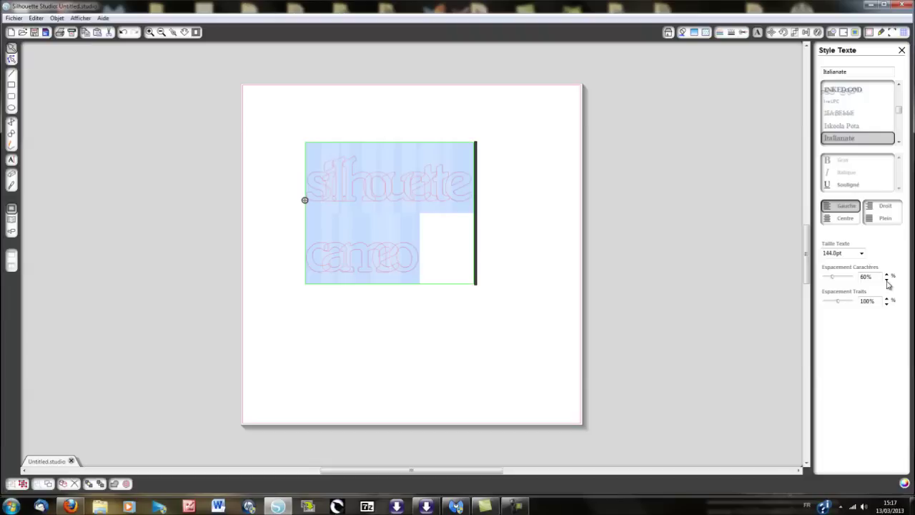
Set the character spacing of both text lines back to 75%.
left_click(887, 274)
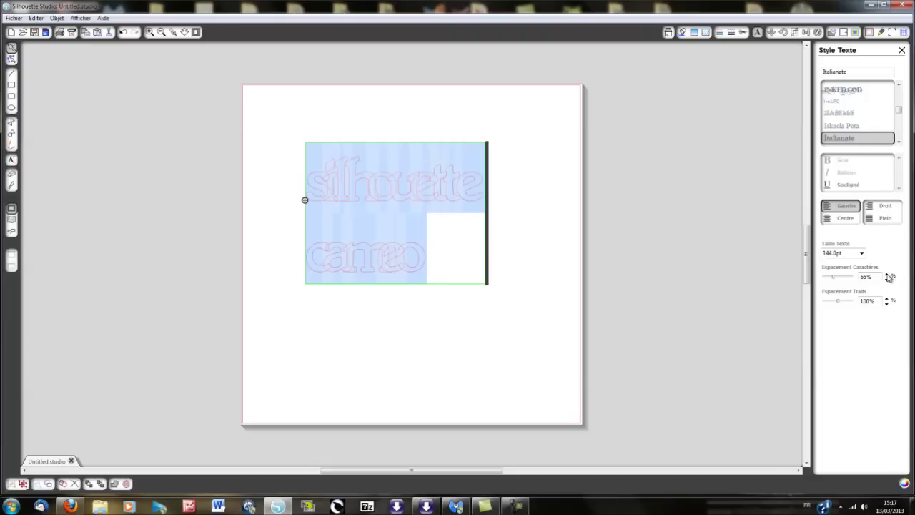
left_click(887, 274)
left_click(887, 274)
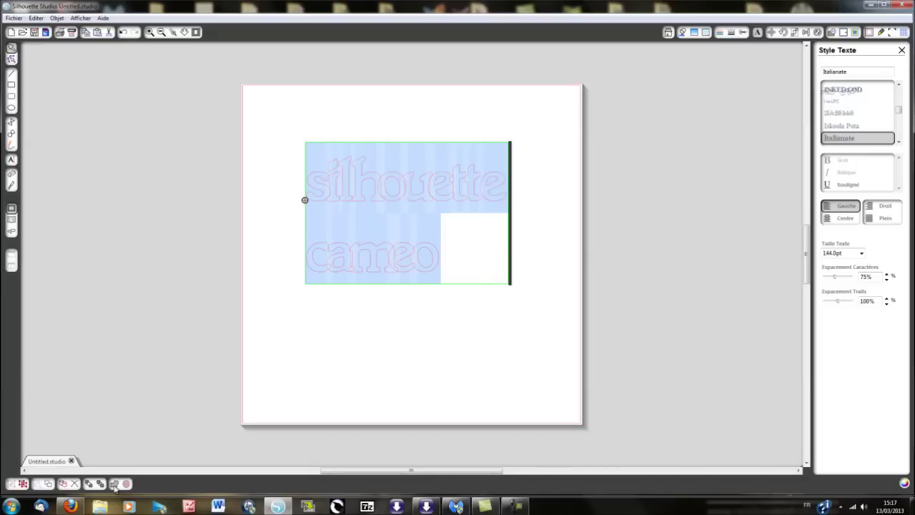
Weld the overlapping letters of both text lines, and delete the welded text from the page.
key("Escape")
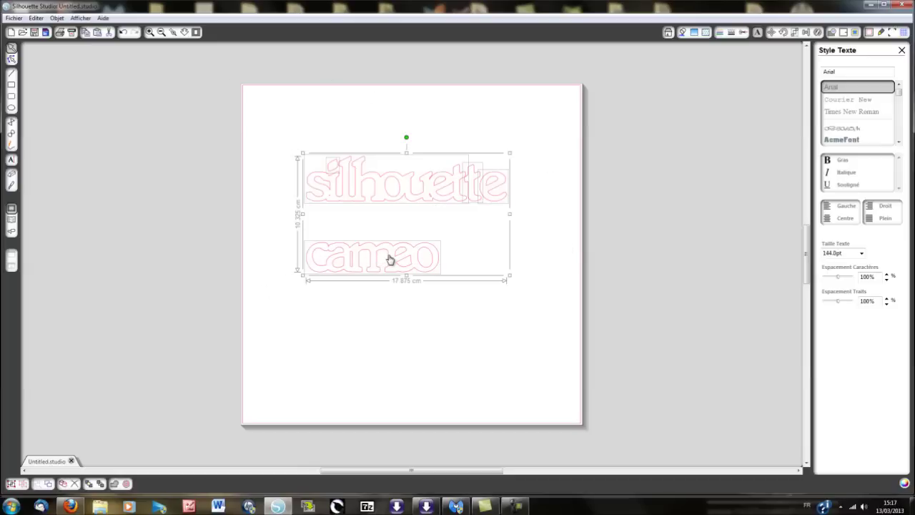
key("Delete")
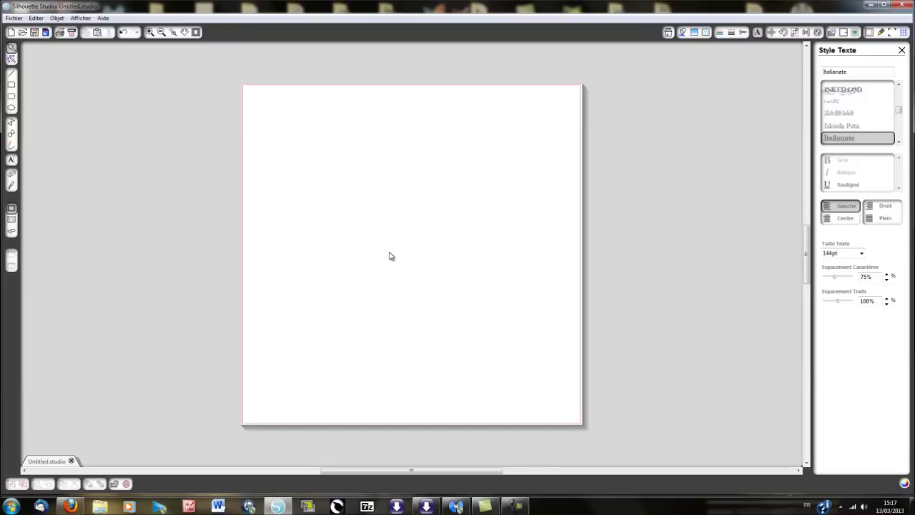
Place the letters "s", "i" and "l" as three separate text objects on the upper part of the page.
left_click(10, 160)
left_click(306, 192)
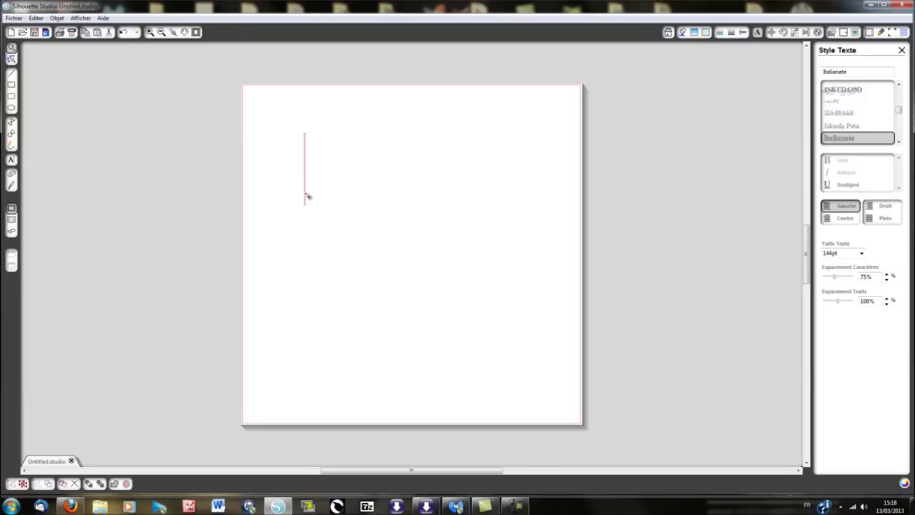
type("s")
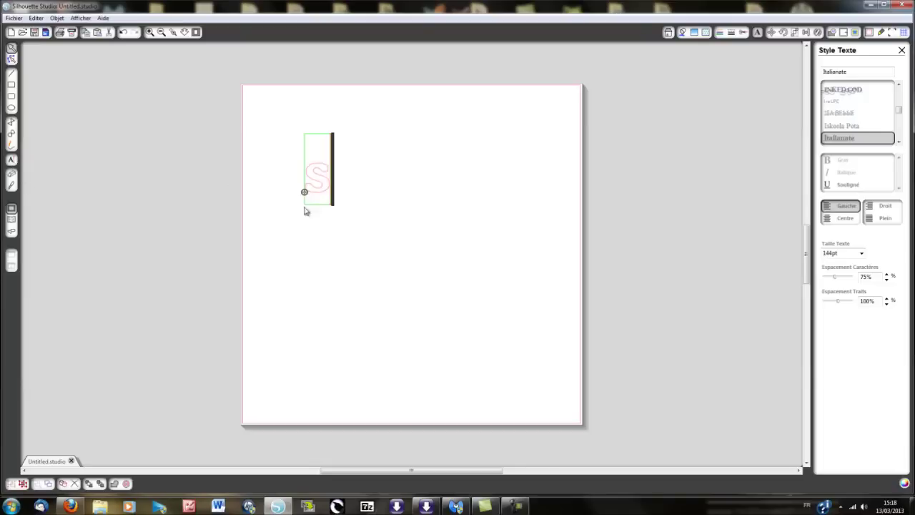
left_click(278, 233)
left_click(11, 160)
left_click(285, 233)
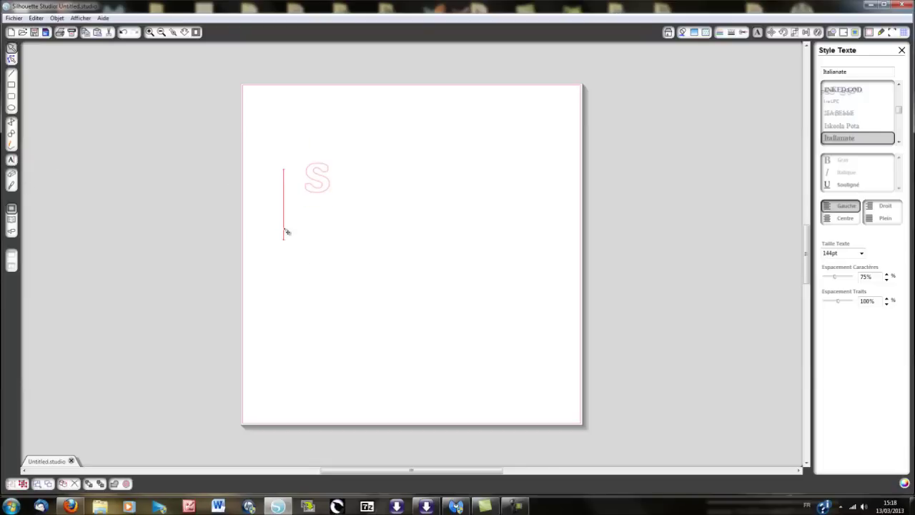
type("i")
left_click(10, 160)
left_click(341, 239)
type("l")
left_click(312, 289)
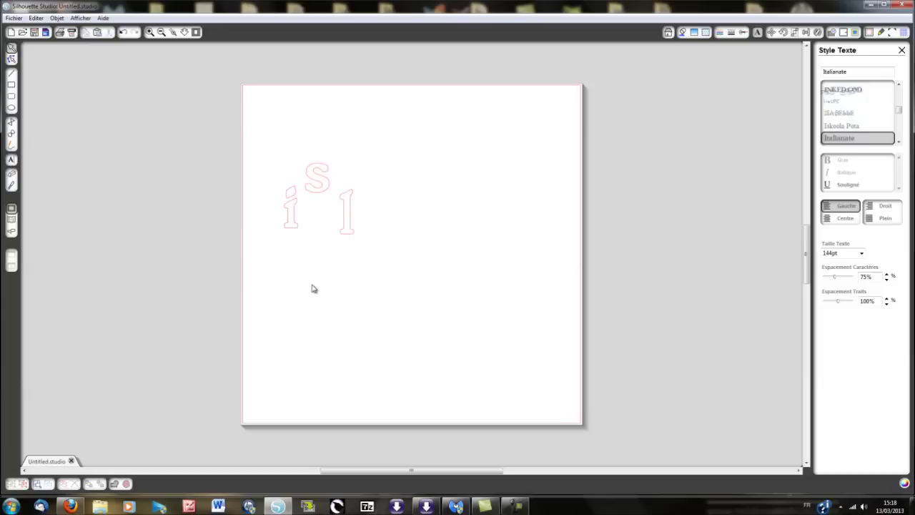
Add the letters "h" and "o" as separate text objects beside the existing letters.
left_click(11, 161)
left_click(392, 153)
type("h")
key("BackSpace")
type("h")
left_click(11, 161)
left_click(349, 219)
left_click(11, 161)
left_click(414, 201)
type("h")
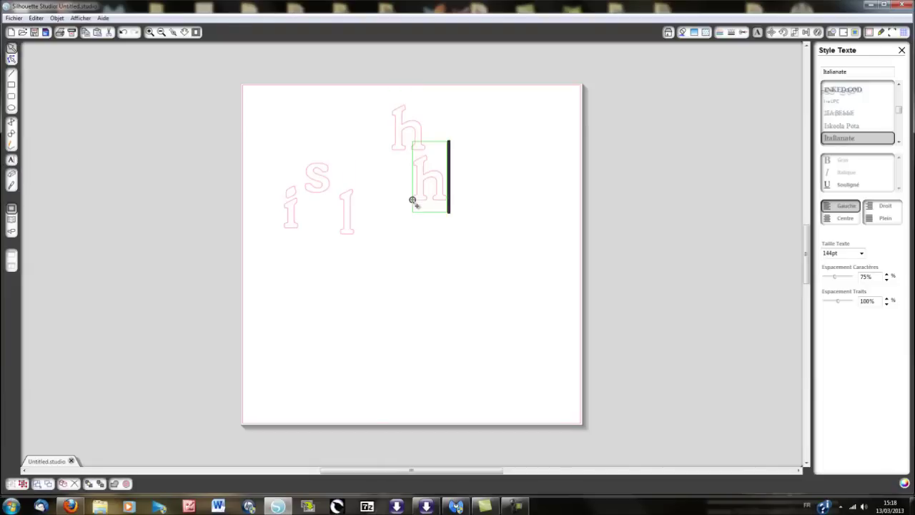
key("BackSpace")
type("o")
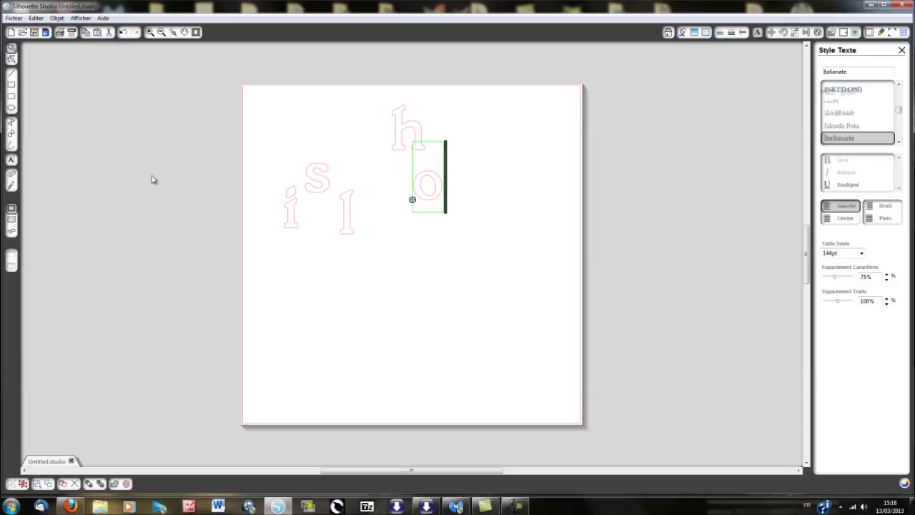
Add the letters "u", "e" and "e" as separate text objects around the "o".
left_click(405, 256)
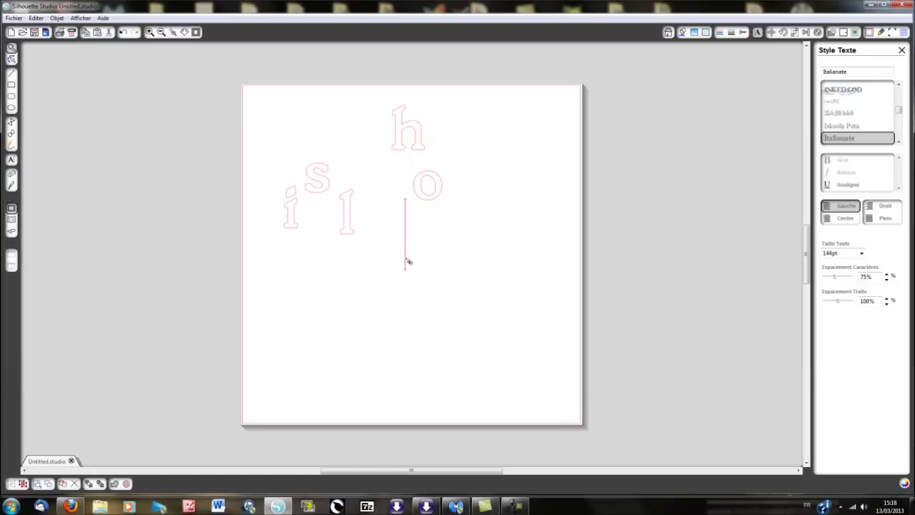
type("u")
left_click(155, 241)
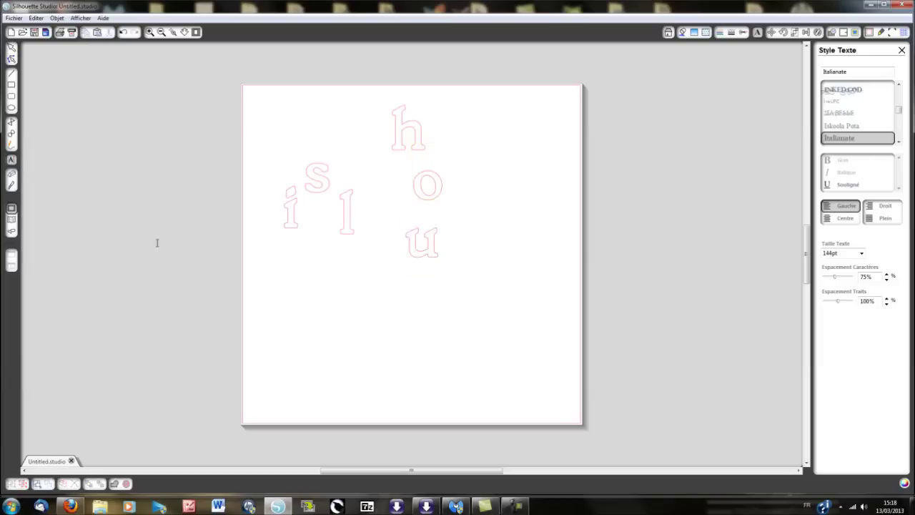
left_click(361, 281)
type("e")
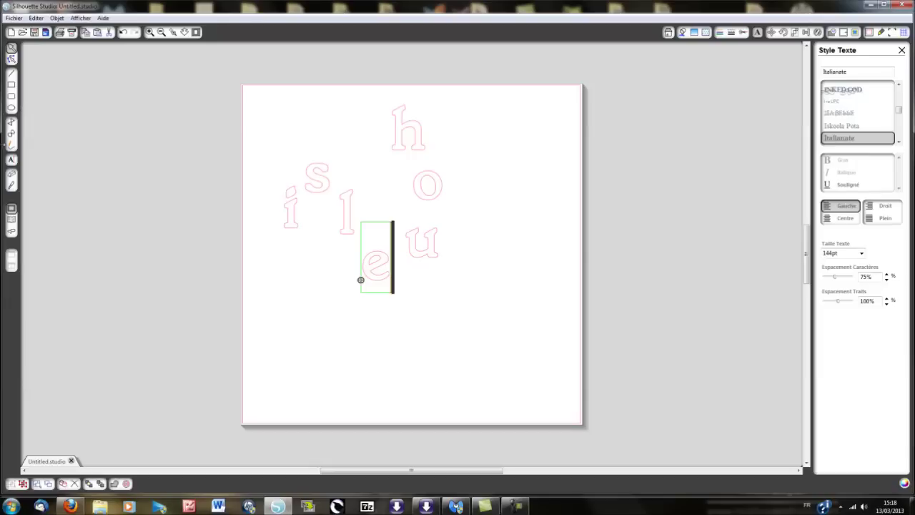
left_click(447, 184)
left_click(472, 184)
type("e")
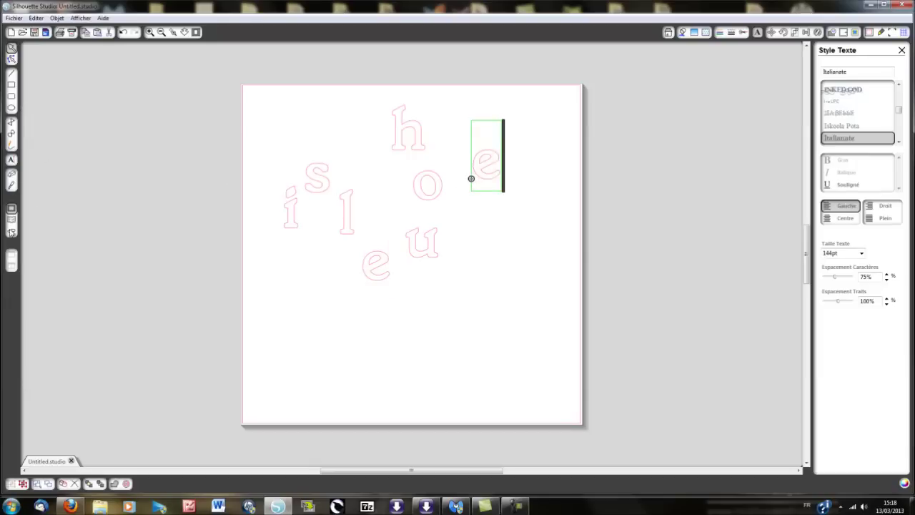
Add two separate "t" text objects near the right side of the page.
left_click(11, 158)
left_click(493, 258)
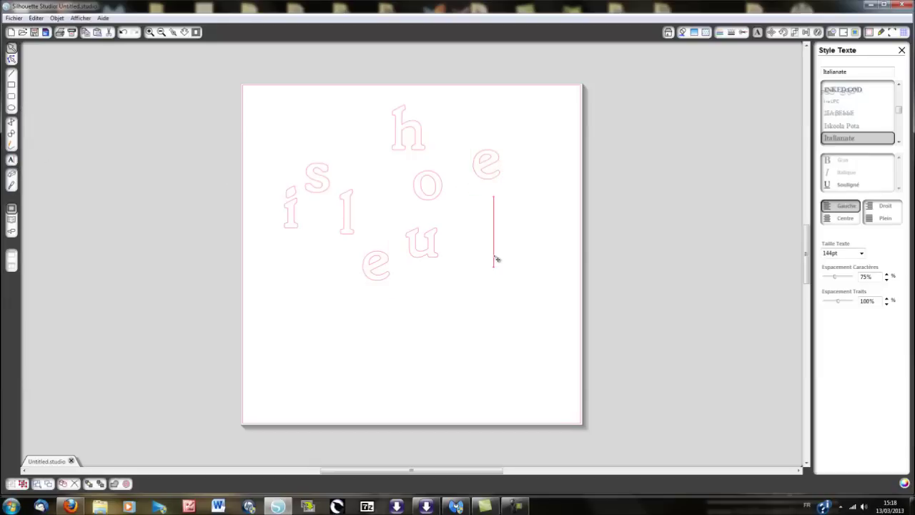
type("t")
left_click(12, 159)
left_click(541, 209)
type("t")
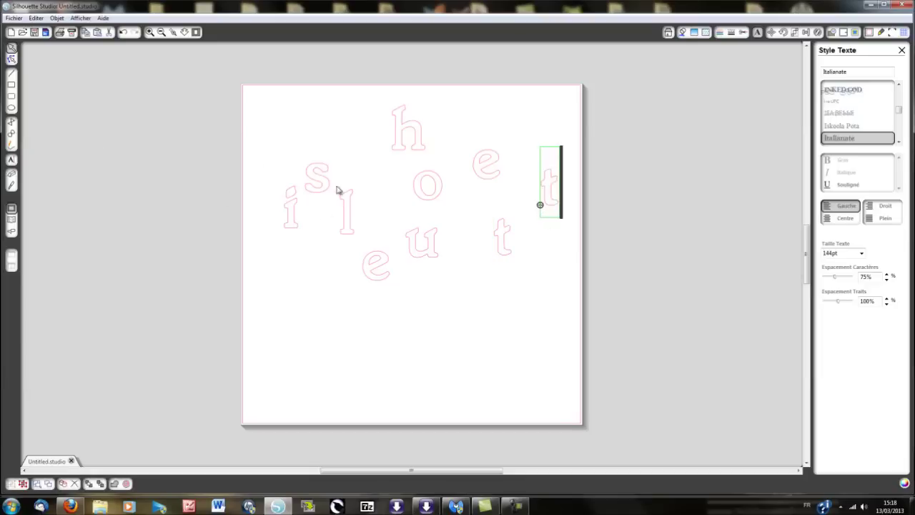
Arrange the individual letters side by side in a row to spell "silhouette".
left_click_drag(292, 222, 365, 167)
left_click_drag(405, 144, 416, 195)
left_click_drag(479, 172, 492, 185)
left_click_drag(437, 245, 484, 188)
left_click_drag(496, 238, 524, 173)
left_click_drag(378, 272, 556, 173)
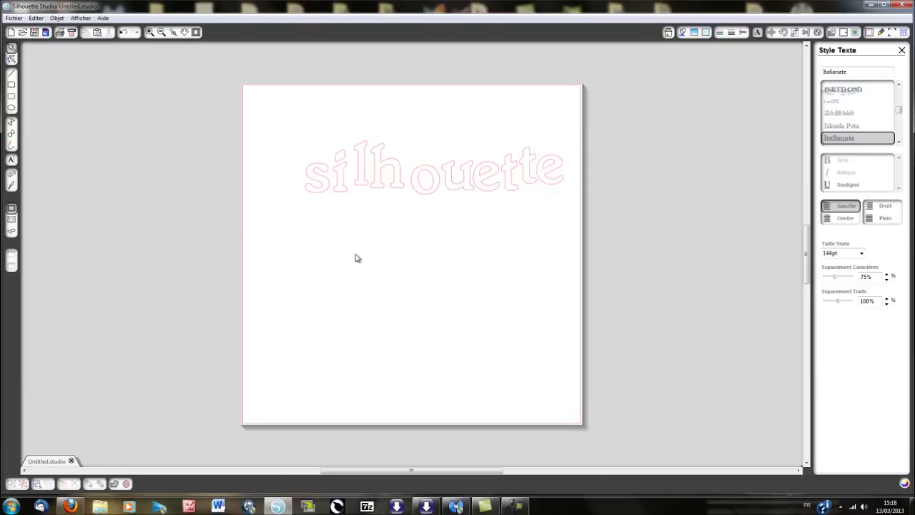
Align all letters vertically by their middle, and move the word slightly down and to the left.
left_click_drag(268, 114, 591, 223)
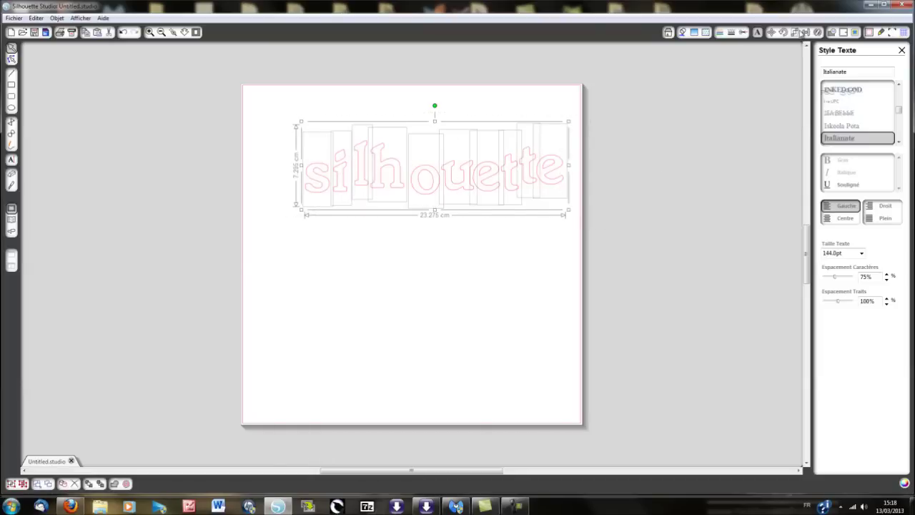
left_click(799, 32)
left_click(806, 33)
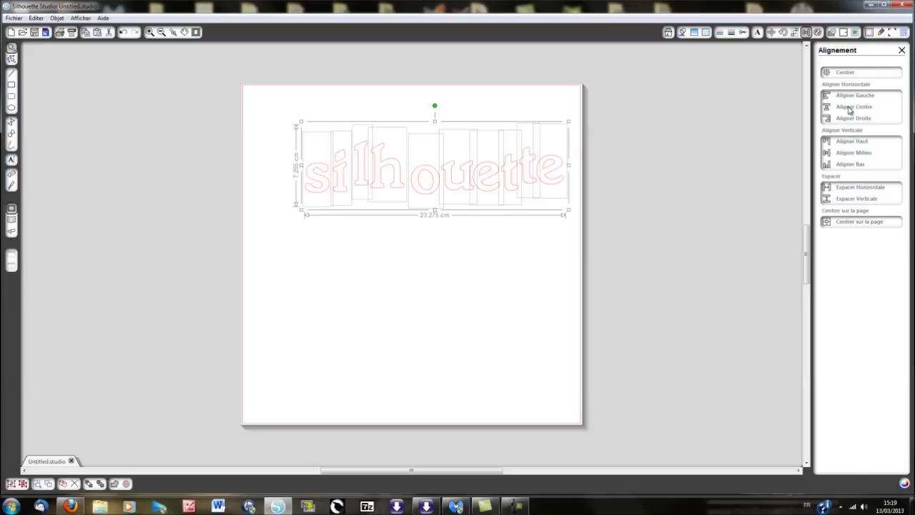
left_click(857, 154)
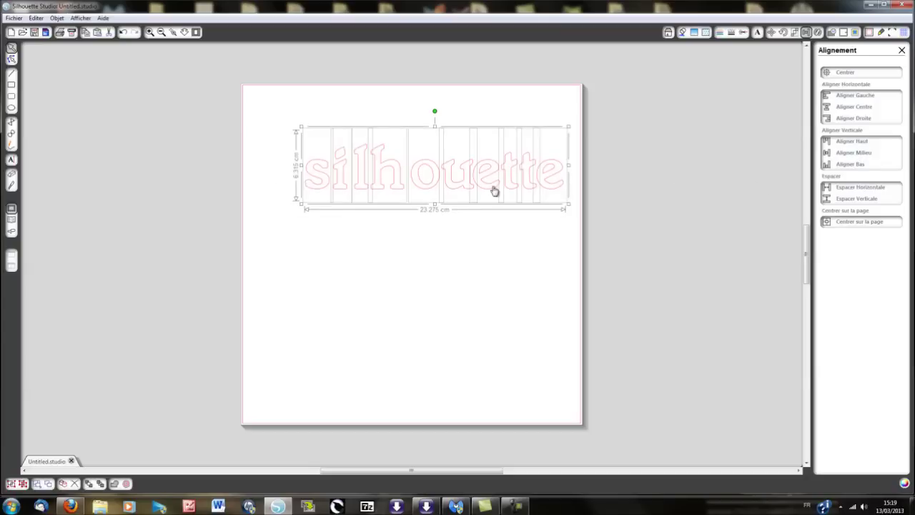
left_click_drag(332, 185, 311, 221)
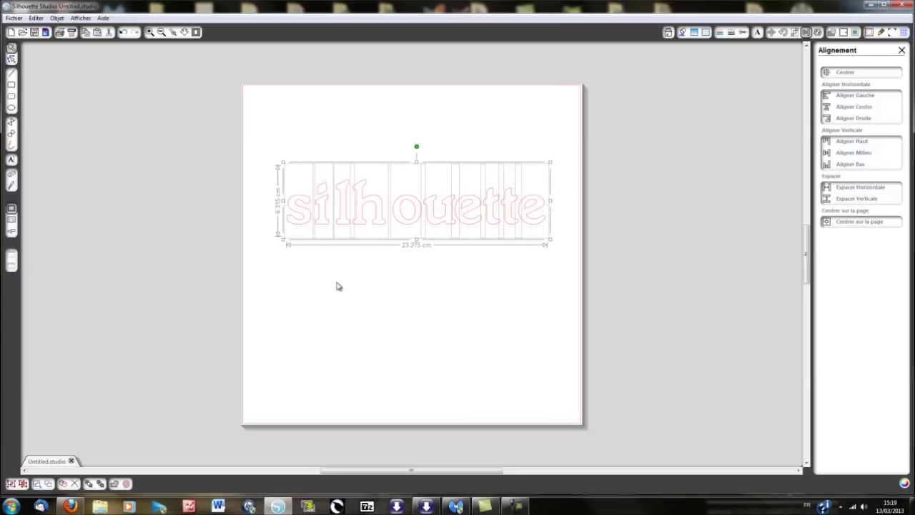
left_click(340, 283)
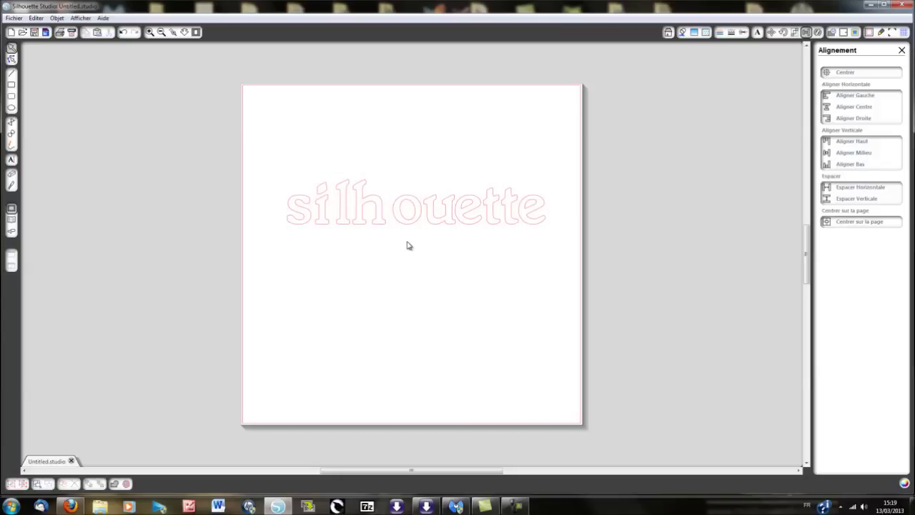
Nudge the letter "i" left until it overlaps the "s".
left_click(323, 228)
key("Left")
key("Left")
key("Left")
key("Left")
key("Left")
key("Left")
Nudge the letter "l" left in small increments until it overlaps the "i".
left_click_drag(323, 228, 351, 228)
key("Left")
key("Left")
key("Left")
key("Left")
key("Left")
key("Left")
key("Left")
key("Left")
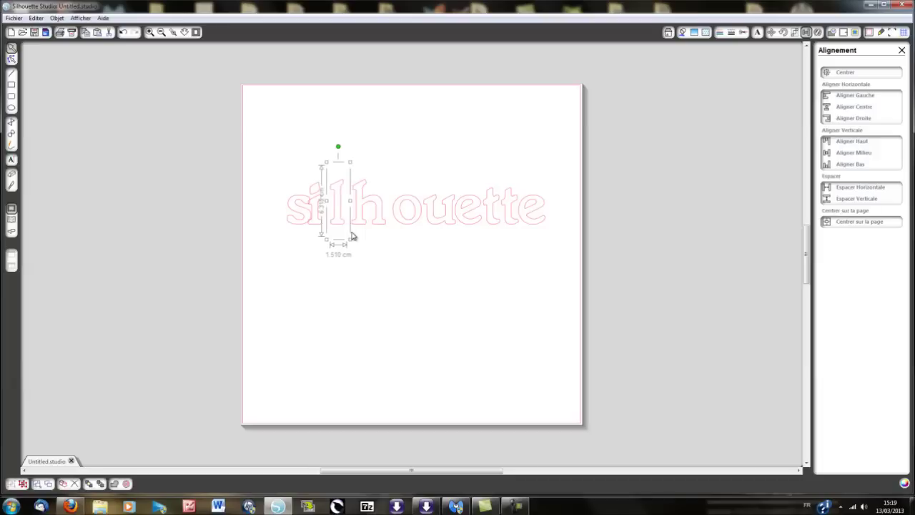
key("Left")
key("Left")
key("Left")
key("Left")
key("Left")
key("Left")
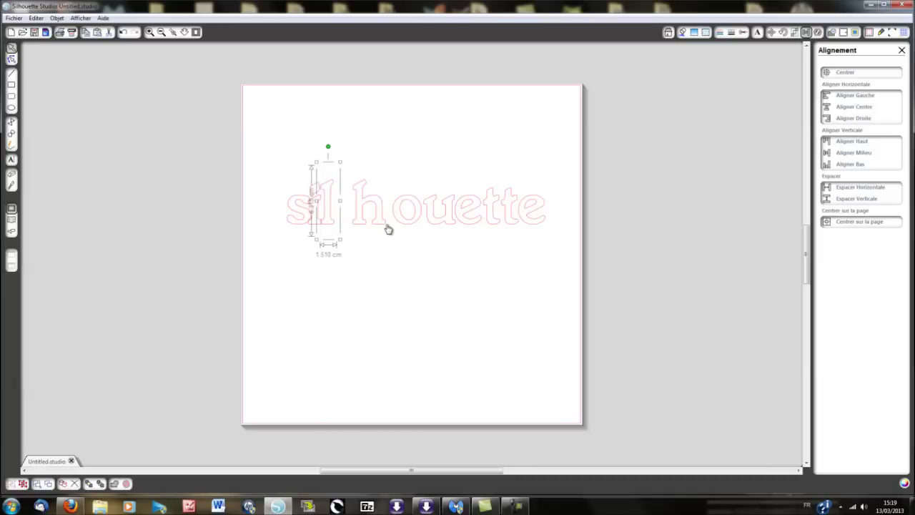
key("Left")
key("Left")
key("Left")
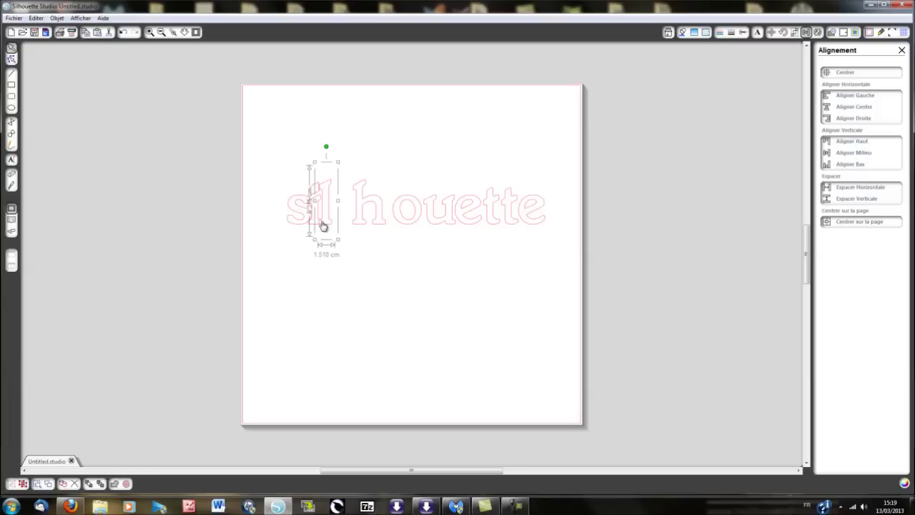
Nudge the letter "h" left until it overlaps the "l".
left_click(356, 216)
key("Left")
key("Left")
key("Left")
key("Left")
key("Left")
key("Left")
key("Left")
key("Left")
key("Left")
key("Left")
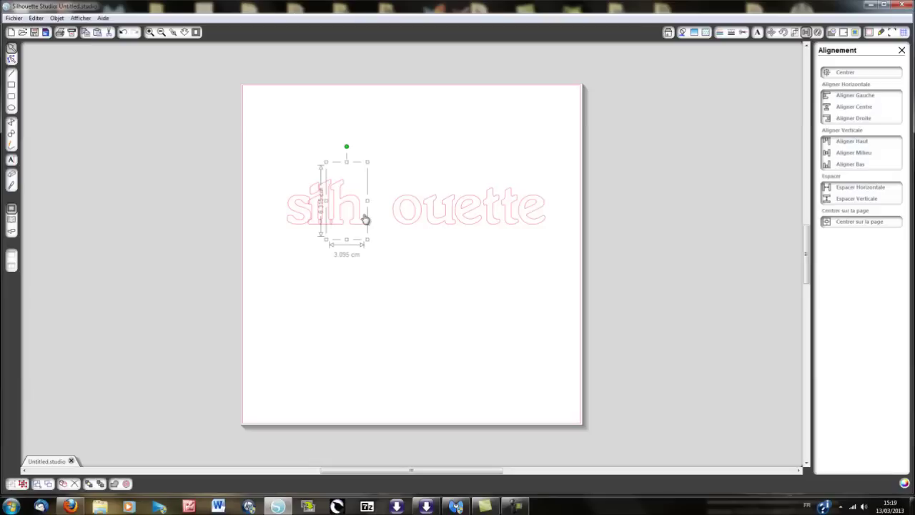
Nudge the letter "o" left until it overlaps the "h".
left_click(400, 223)
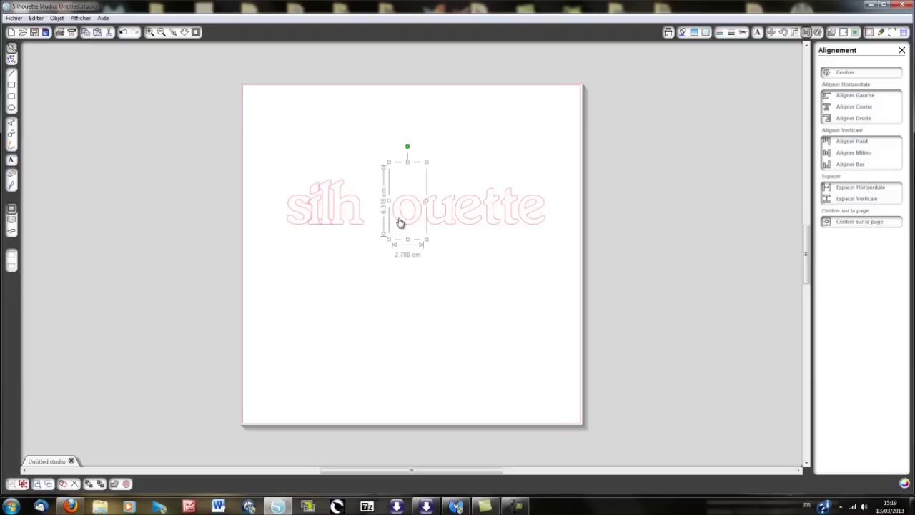
key("Left")
key("Left")
key("Left")
key("Left")
key("Left")
key("Left")
key("Left")
key("Left")
key("Left")
key("Left")
key("Left")
key("Left")
key("Left")
key("Left")
key("Left")
key("Left")
key("Left")
key("Left")
key("Left")
key("Left")
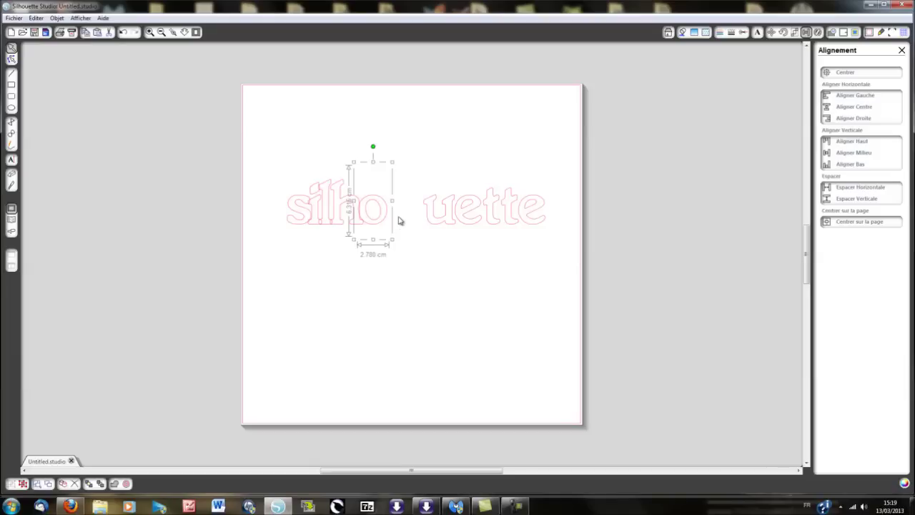
Nudge the letter "u" left until it overlaps the "o".
left_click(430, 224)
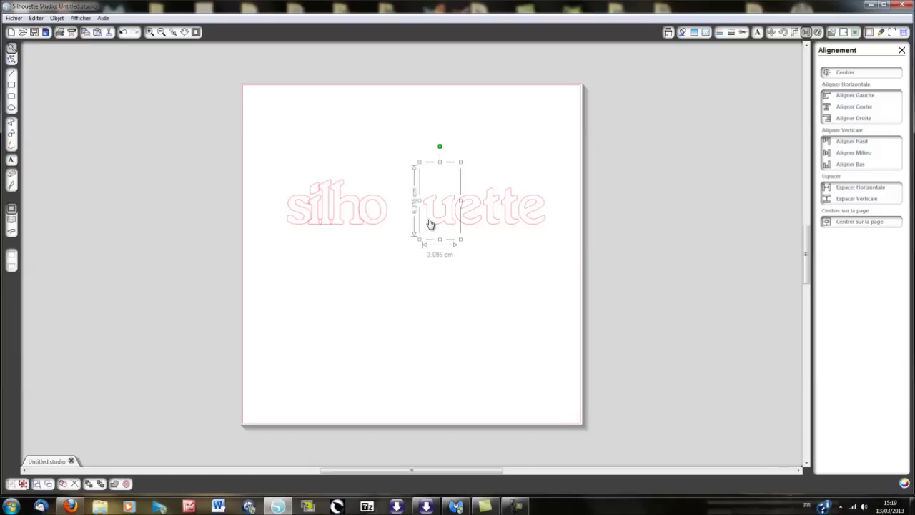
key("Left")
key("Left")
key("Left")
key("Left")
key("Left")
key("Left")
key("Left")
key("Left")
key("Left")
key("Left")
key("Left")
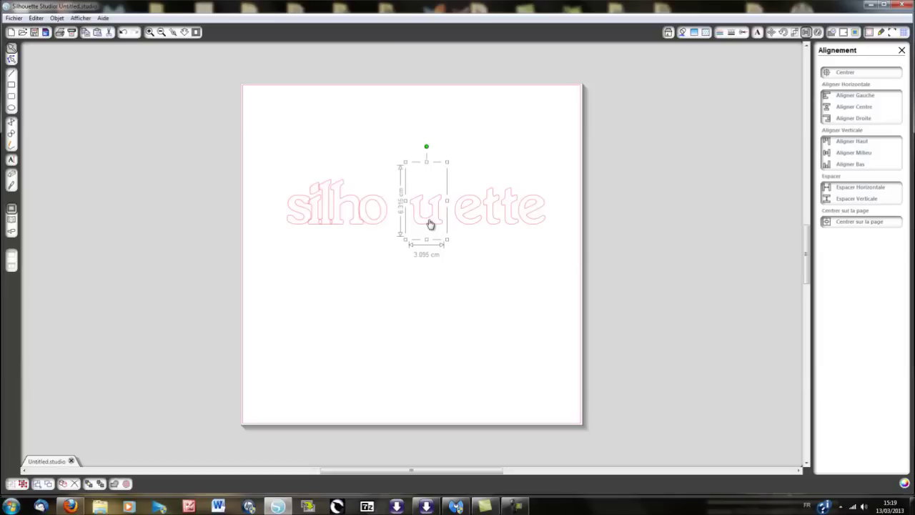
key("Left")
key("Left")
key("Left")
key("Left")
key("Left")
key("Left")
key("Left")
key("Left")
key("Left")
key("Left")
key("Left")
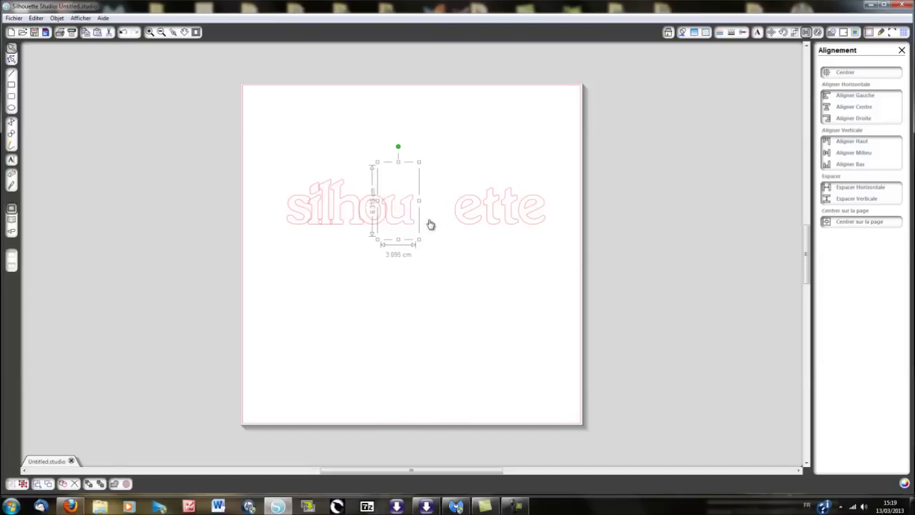
Nudge the first letter "e" left until it overlaps the "u".
left_click(459, 221)
key("Left")
key("Left")
key("Left")
key("Left")
key("Left")
key("Left")
key("Left")
key("Left")
key("Left")
key("Left")
key("Left")
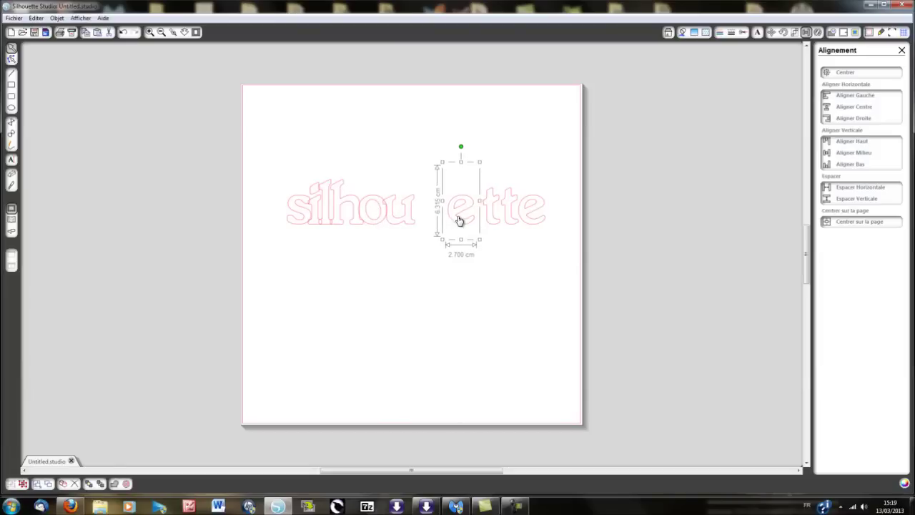
key("Left")
key("Left")
key("Left")
key("Left")
key("Left")
key("Left")
key("Left")
key("Left")
key("Left")
key("Left")
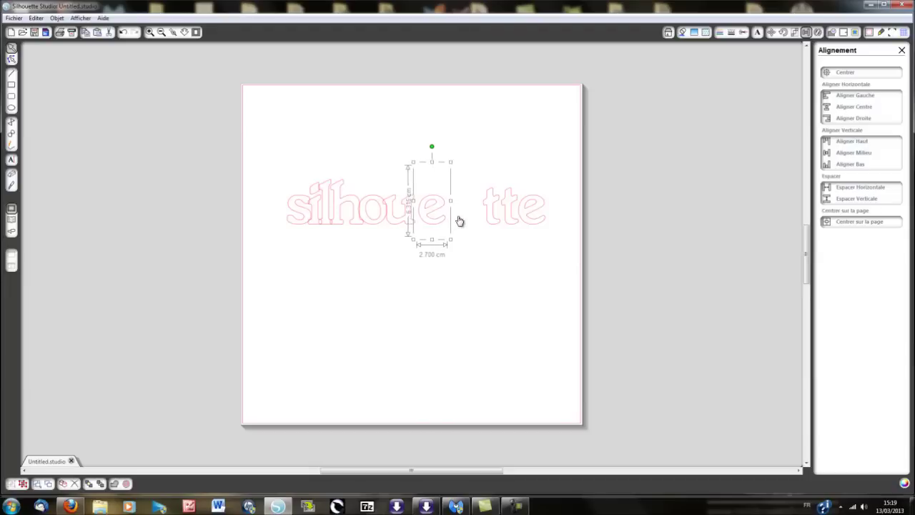
key("Left")
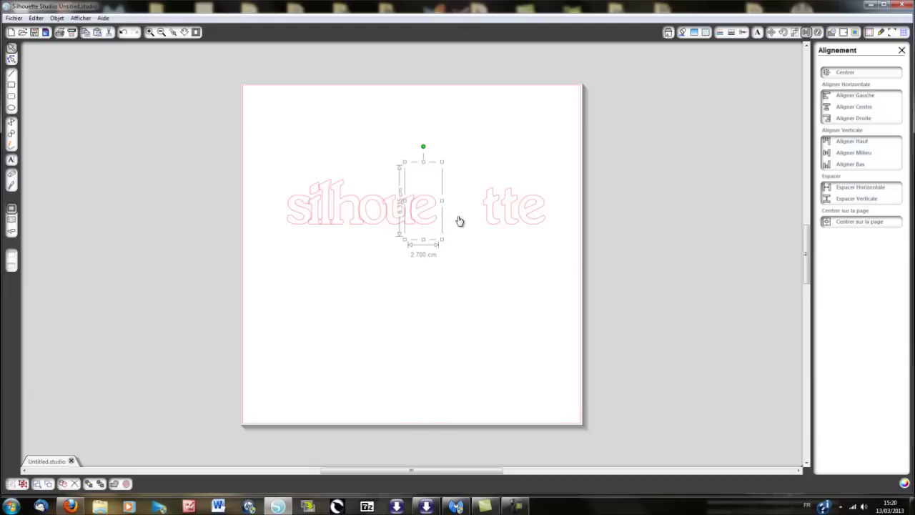
Nudge the first letter "t" left until it overlaps the preceding "e".
left_click(492, 219)
key("Left")
key("Left")
key("Left")
key("Left")
key("Left")
key("Left")
key("Left")
key("Left")
key("Left")
key("Left")
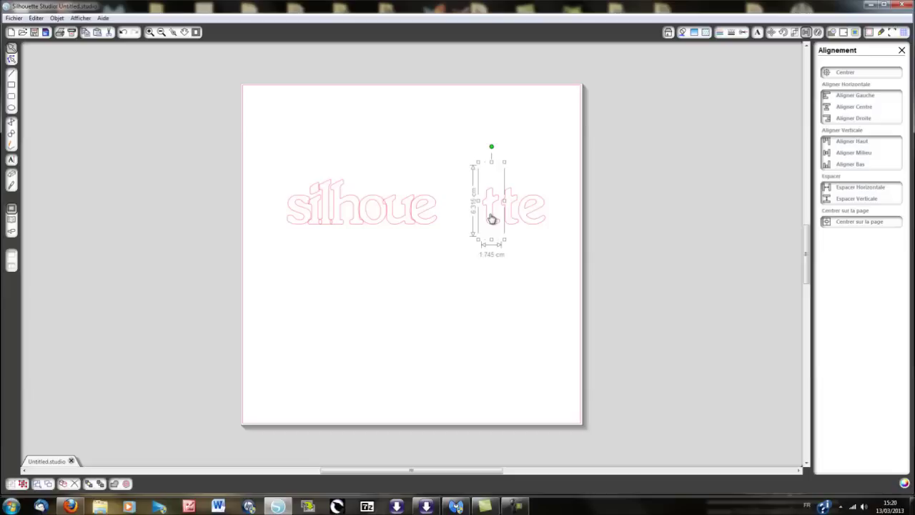
key("Left")
key("Left")
key("Left")
key("Left")
key("Left")
key("Left")
key("Left")
key("Left")
key("Left")
key("Left")
key("Left")
key("Left")
key("Left")
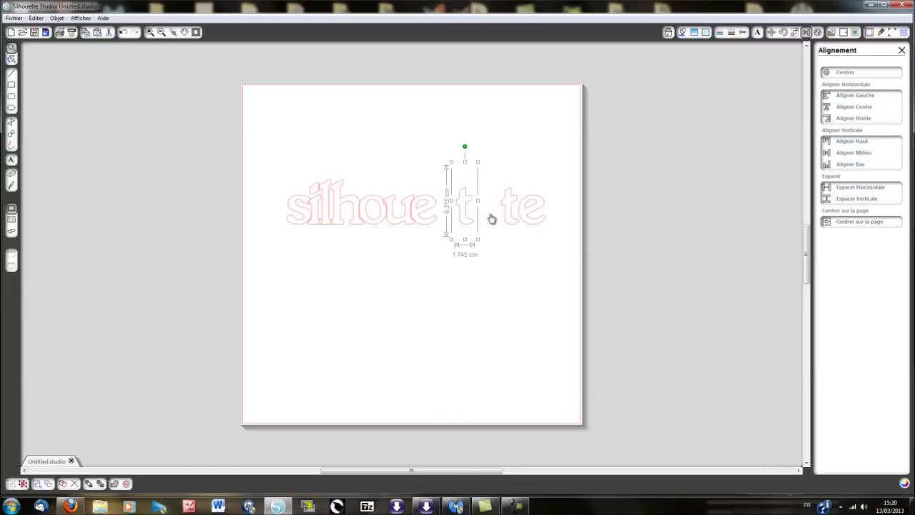
key("Left")
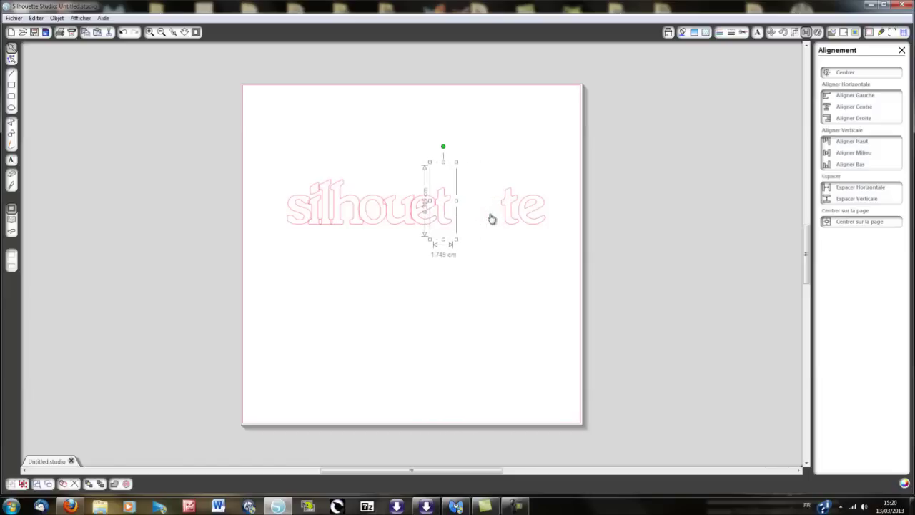
key("Left")
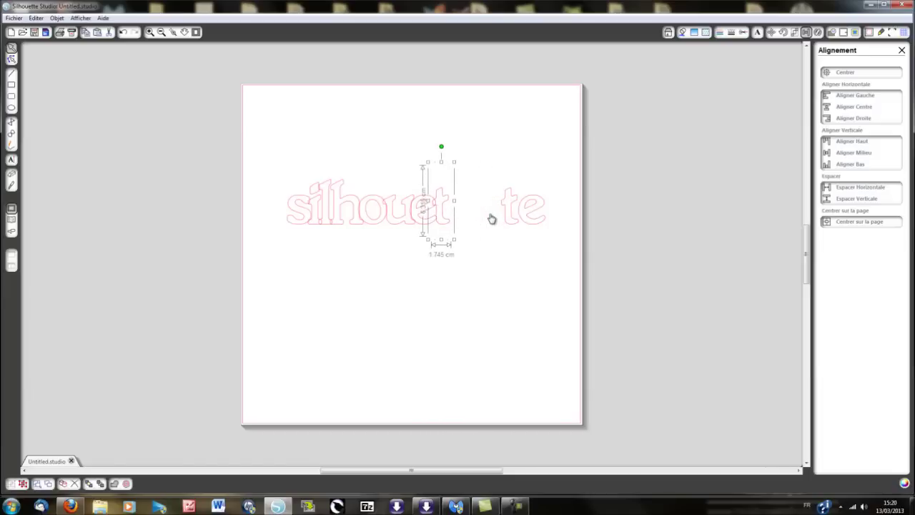
Nudge the second letter "t" left until it overlaps the first "t".
left_click(508, 221)
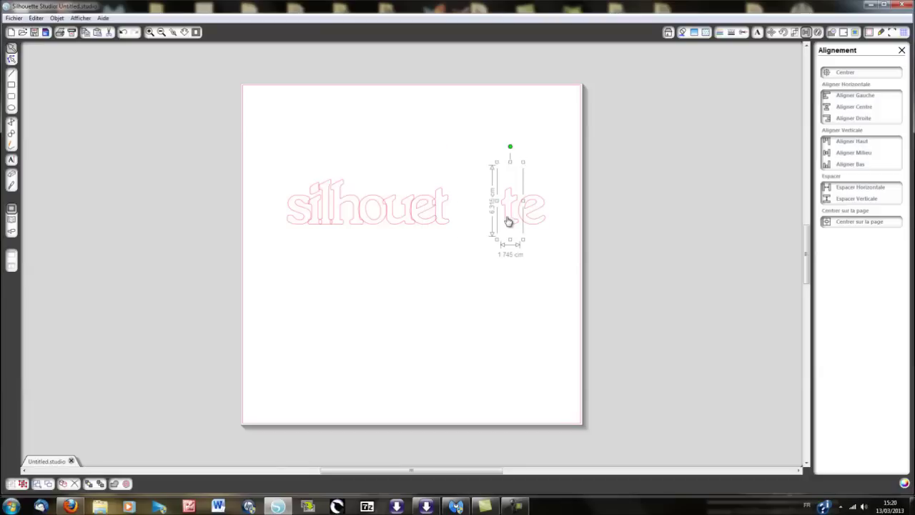
key("Left")
key("Left")
key("Left")
key("Left")
key("Left")
key("Left")
key("Left")
key("Left")
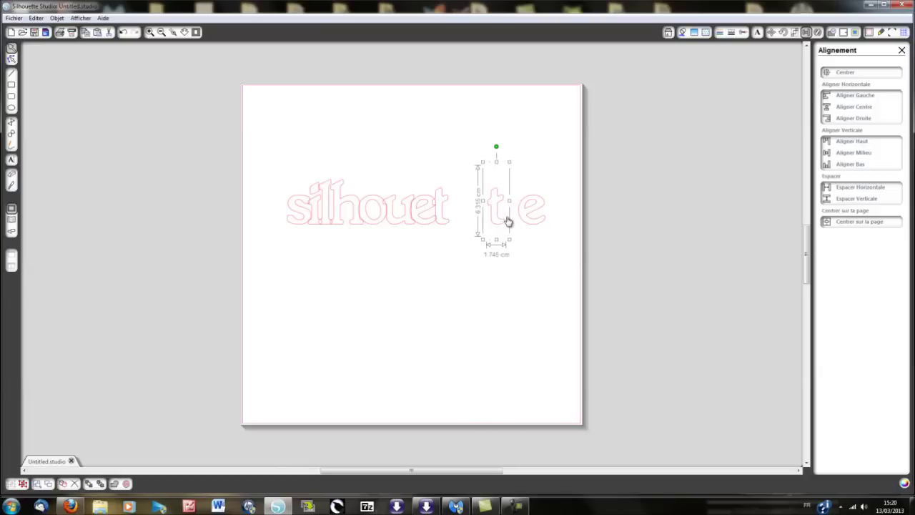
key("Left")
key("Left")
key("Left")
key("Left")
key("Left")
key("Left")
key("Left")
key("Left")
key("Left")
key("Left")
key("Left")
key("Left")
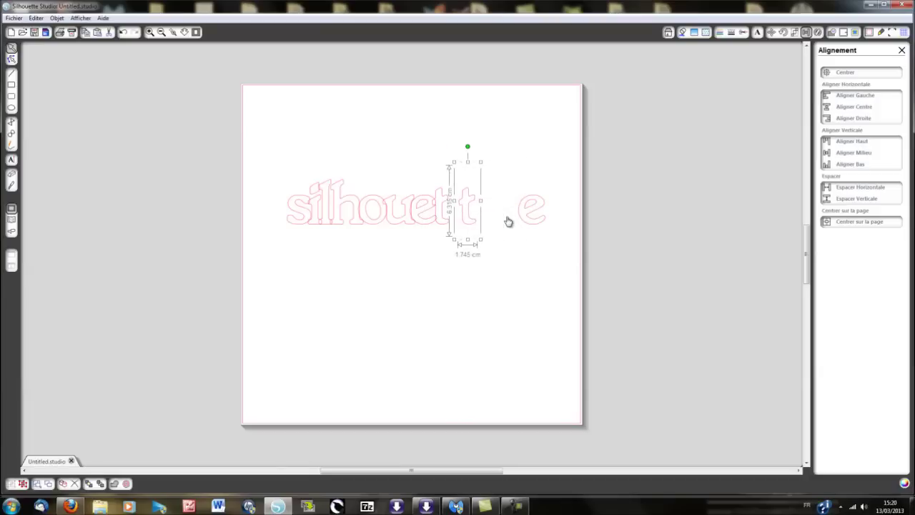
key("Left")
key("Left")
key("Left")
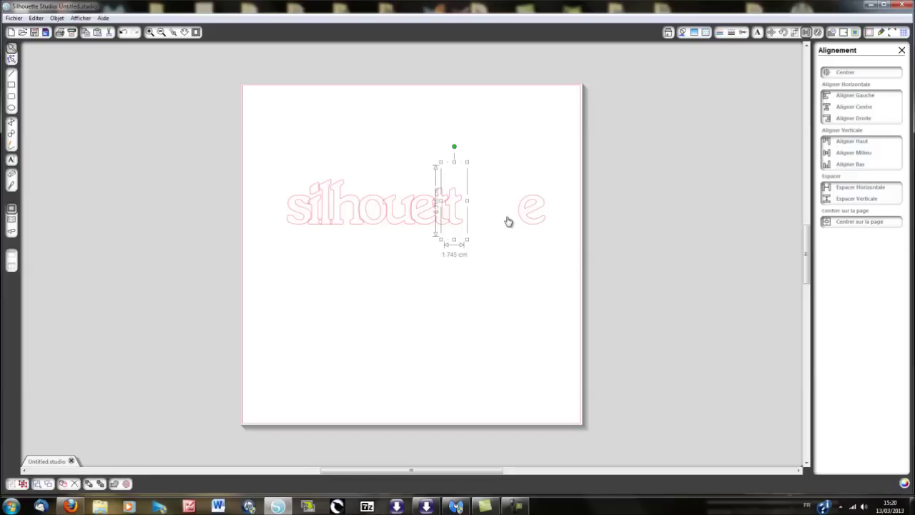
key("Left")
key("Left")
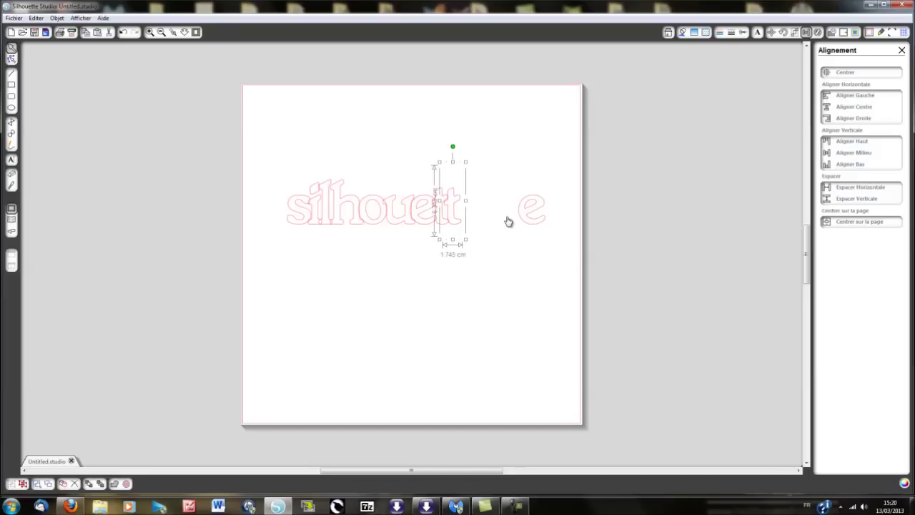
Nudge the final letter "e" left until it overlaps the second "t".
left_click(532, 220)
key("Left")
key("Left")
key("Left")
key("Left")
key("Left")
key("Left")
key("Left")
key("Left")
key("Left")
key("Left")
key("Left")
key("Left")
key("Left")
key("Left")
key("Left")
key("Left")
key("Left")
key("Left")
key("Left")
key("Left")
key("Left")
key("Left")
key("Left")
key("Left")
key("Left")
key("Left")
key("Left")
key("Left")
key("Left")
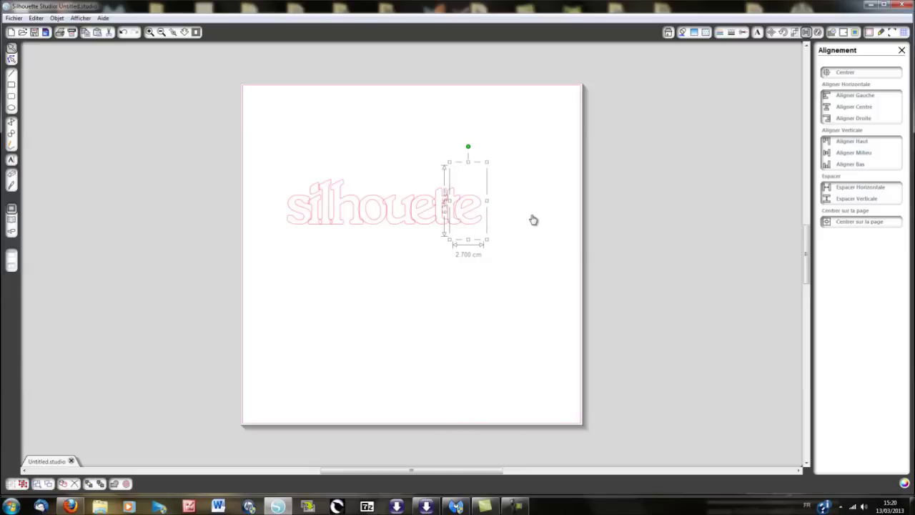
Weld all the letters of "silhouette" into a single shape and move it up near the page's upper edge.
left_click_drag(263, 142, 501, 255)
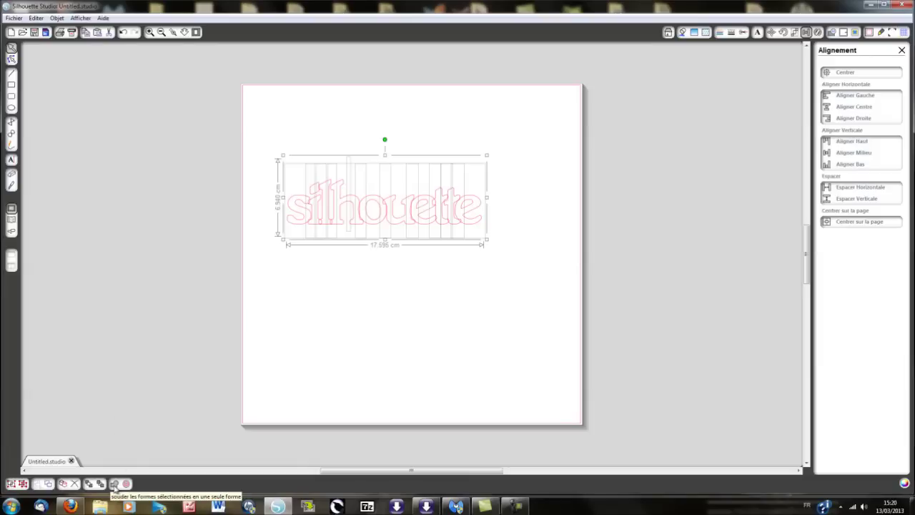
left_click(115, 485)
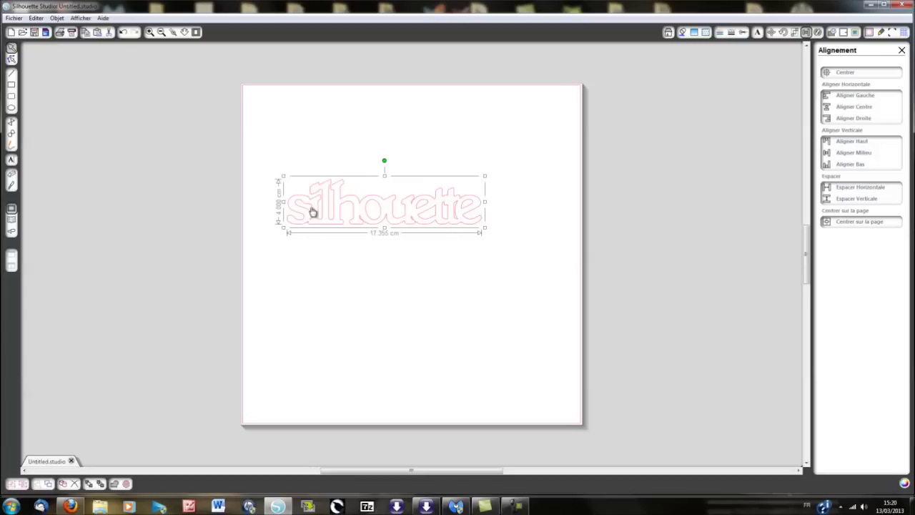
left_click_drag(374, 217, 392, 215)
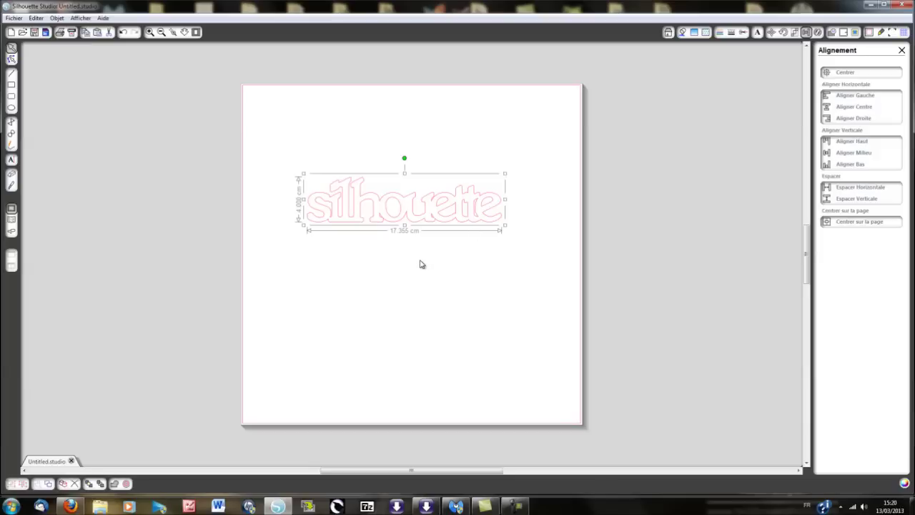
left_click_drag(374, 215, 374, 147)
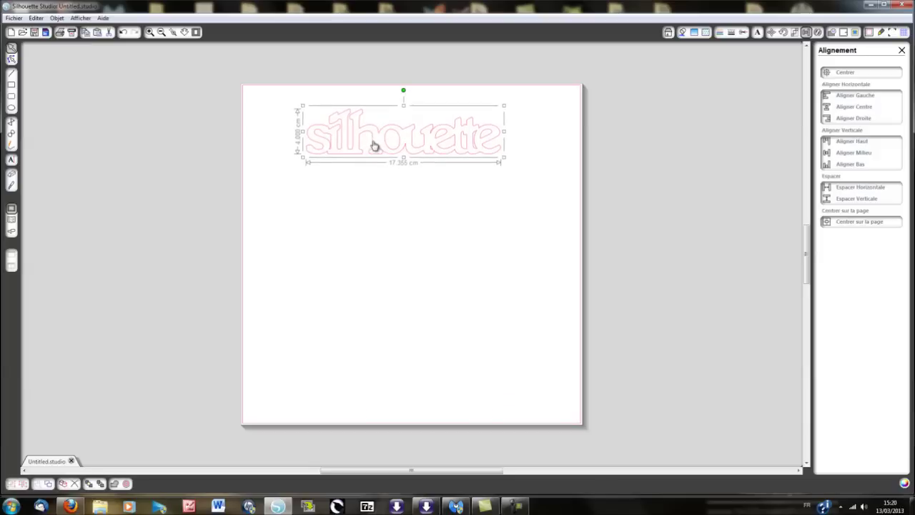
left_click(318, 258)
left_click(349, 152)
Add a text object below the welded word reading "tutoriel" on one line and "video" on the next.
left_click(11, 160)
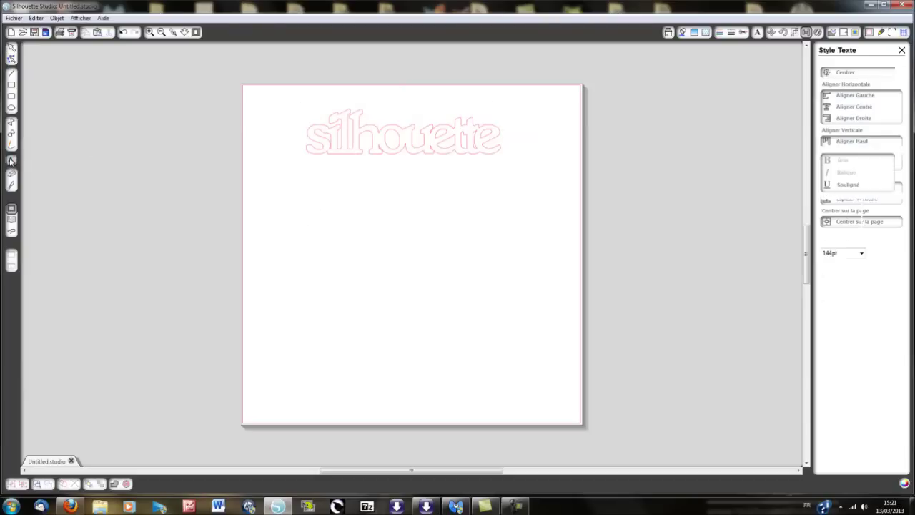
left_click(330, 227)
type("tutoriel")
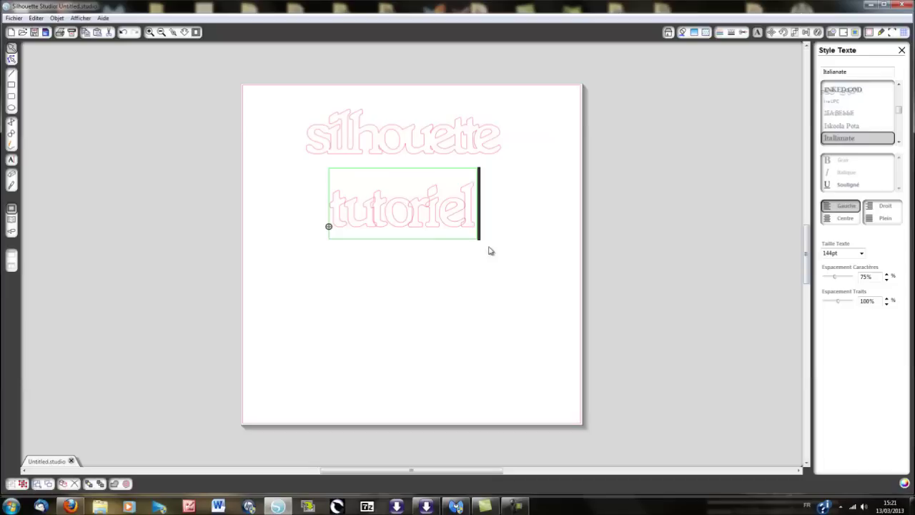
key("Return")
type("video")
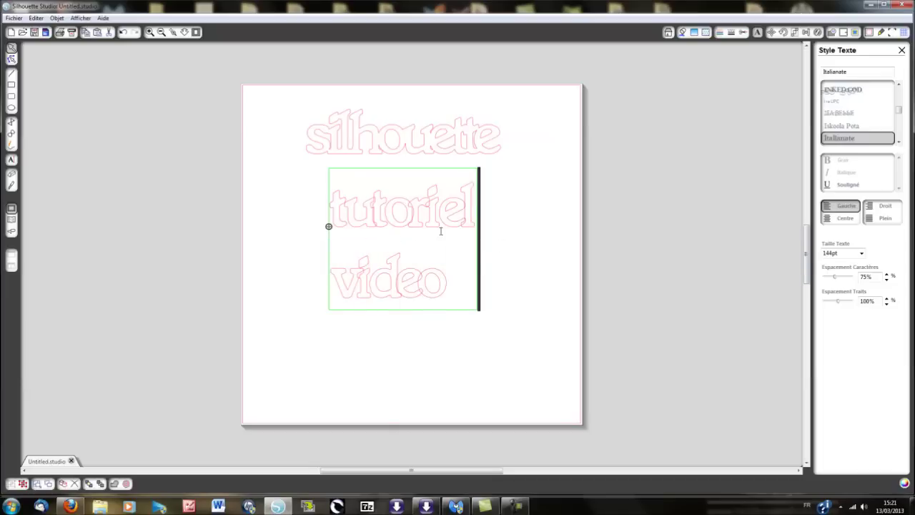
Reduce the line spacing of the "tutoriel video" text to 50% so the two lines overlap.
left_click_drag(477, 224, 355, 216)
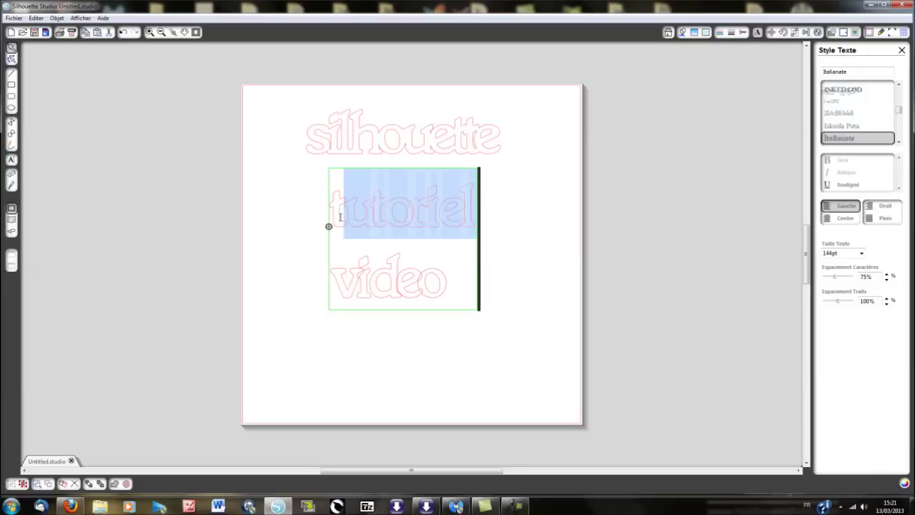
left_click(339, 216)
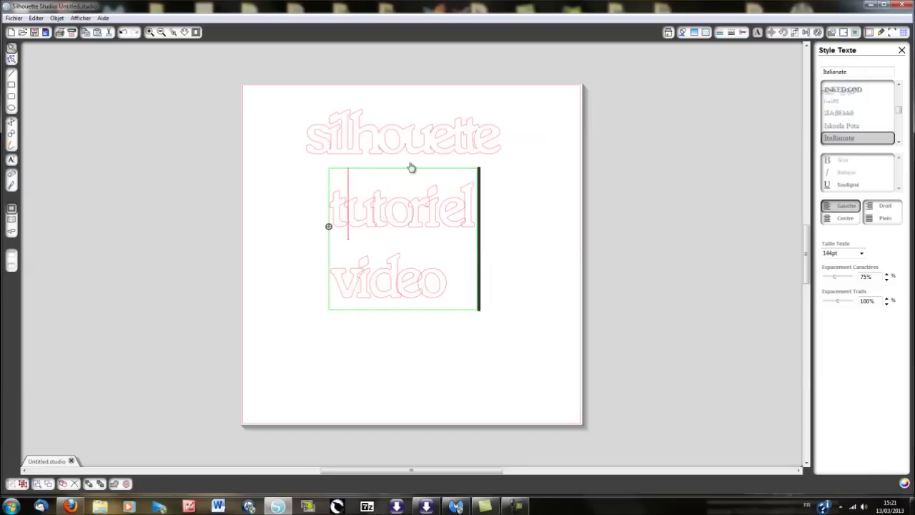
left_click(887, 304)
left_click(887, 304)
left_click(888, 304)
left_click(888, 303)
left_click(887, 304)
left_click(888, 304)
left_click(888, 304)
left_click(887, 304)
left_click(887, 304)
left_click(887, 304)
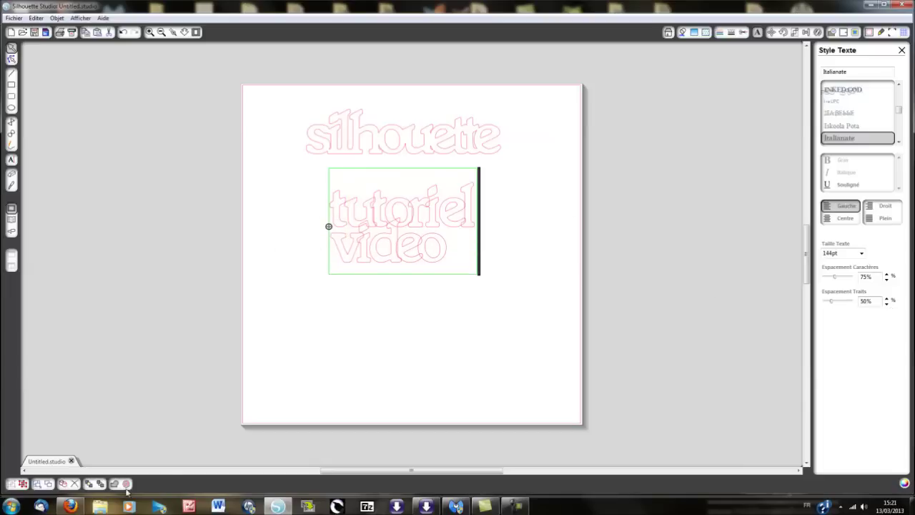
Weld the two overlapping lines "tutoriel" and "video" into one shape.
left_click_drag(381, 251, 277, 201)
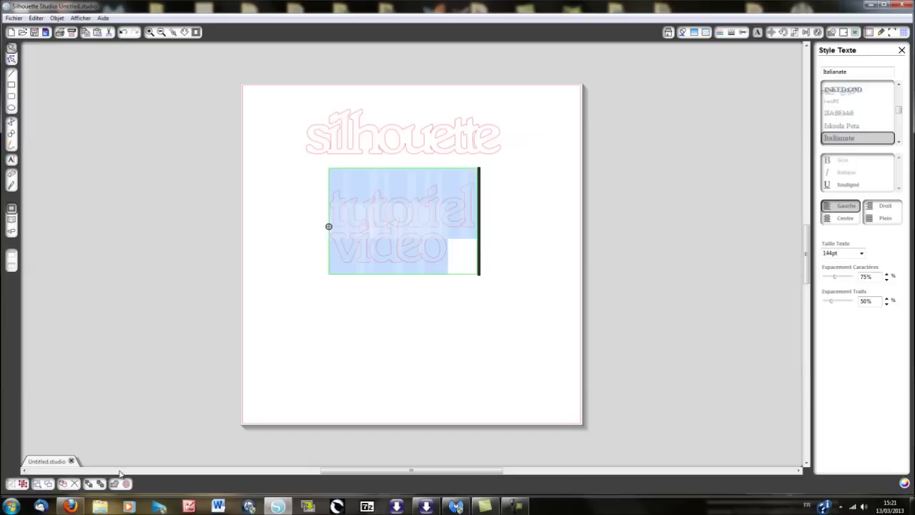
left_click(116, 484)
left_click(341, 345)
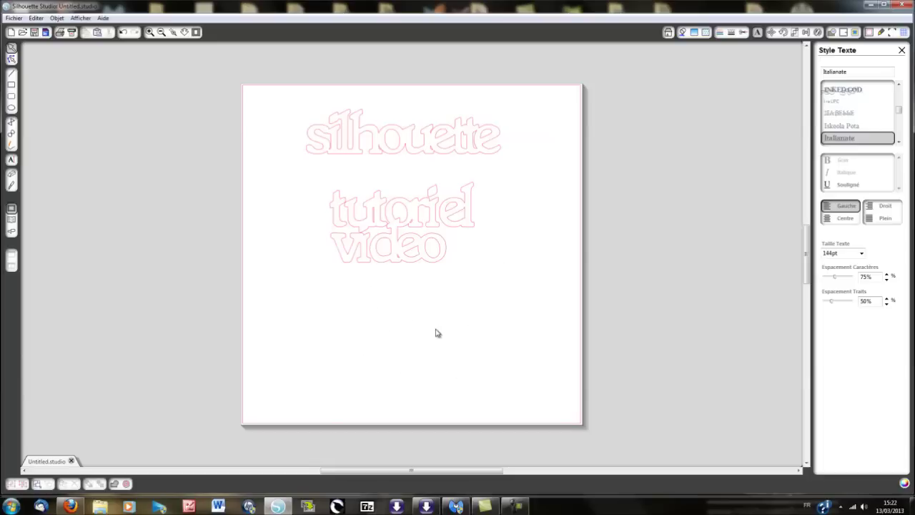
Select all the lettering on the page and delete it to leave a blank page.
left_click(333, 208)
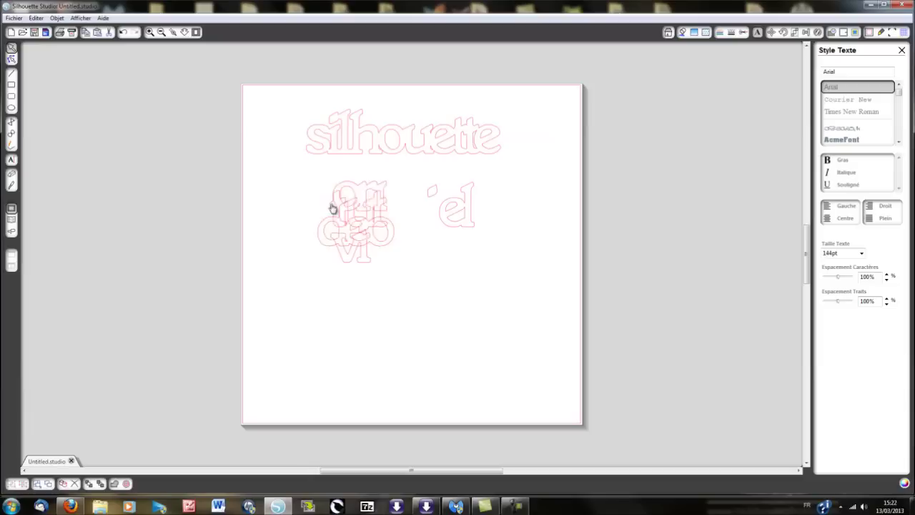
left_click_drag(266, 107, 531, 292)
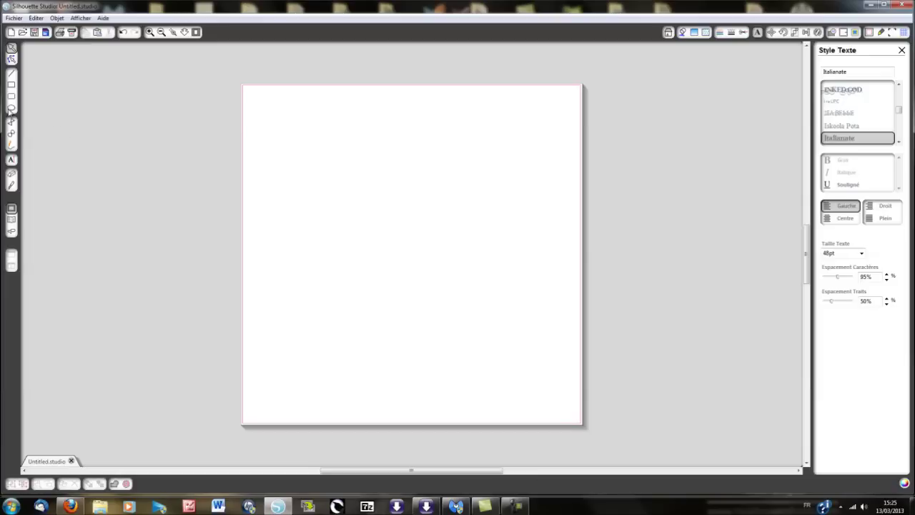
Draw a perfect circle about 10 cm in diameter and position it around the middle of the page.
left_click(12, 109)
left_click_drag(369, 187, 479, 279)
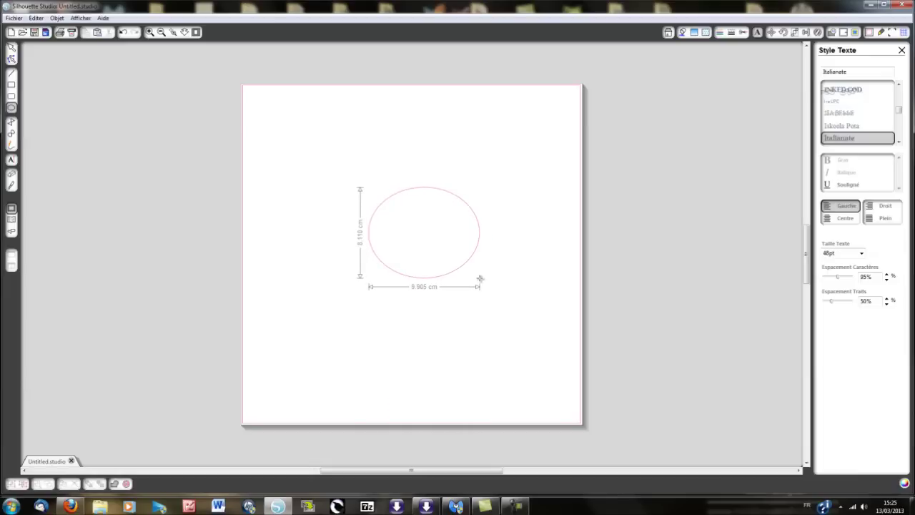
key("shift")
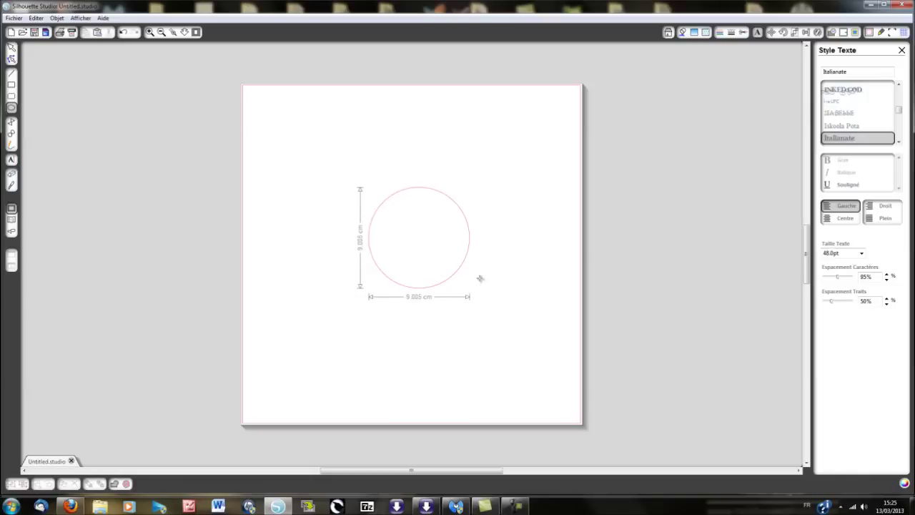
left_click_drag(479, 278, 475, 307)
left_click_drag(408, 298, 396, 298)
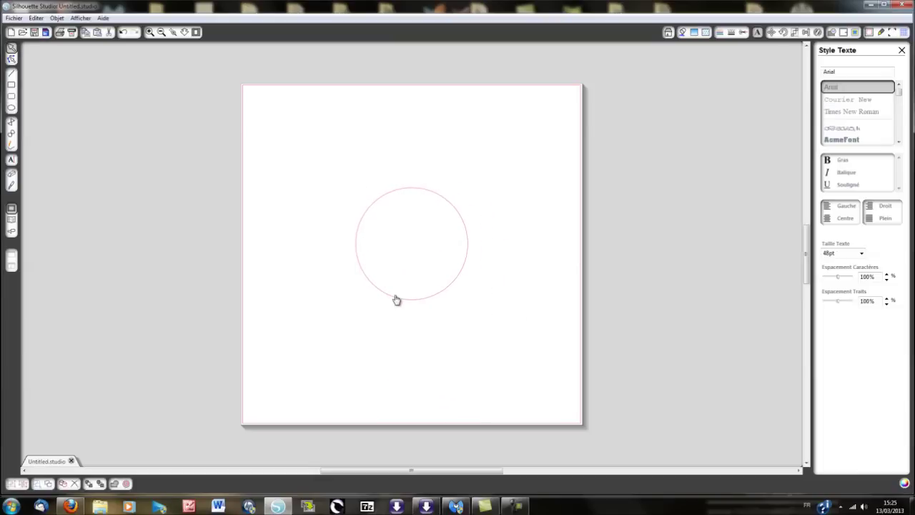
Add the text "blablabla" in Italianate 48 pt above the circle.
left_click(12, 160)
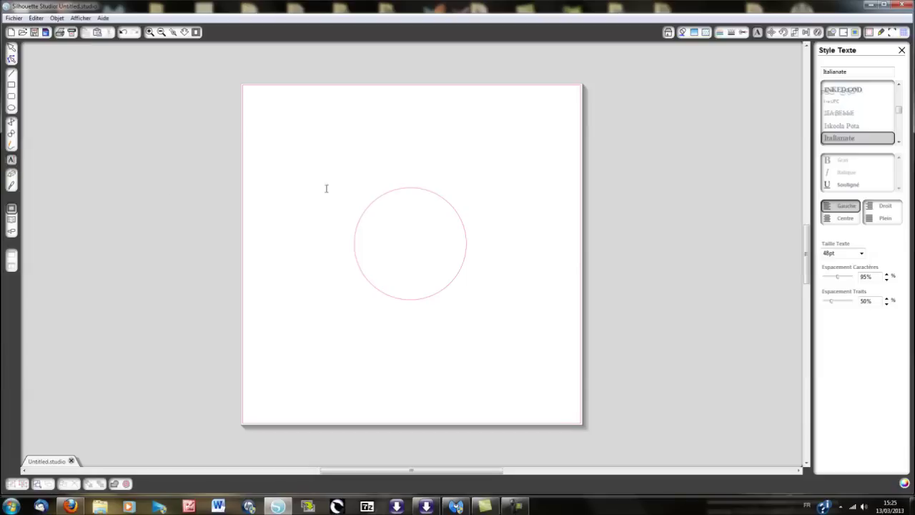
left_click(310, 123)
type("bl")
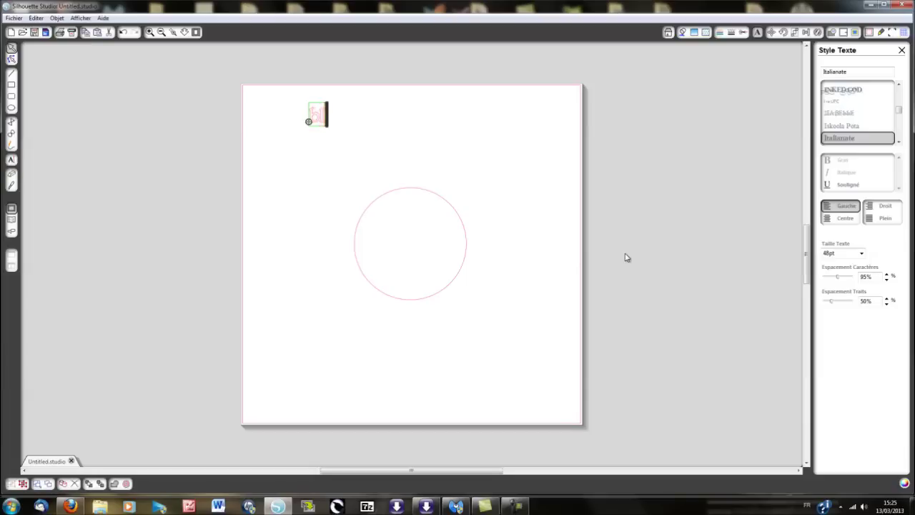
type("ablabla")
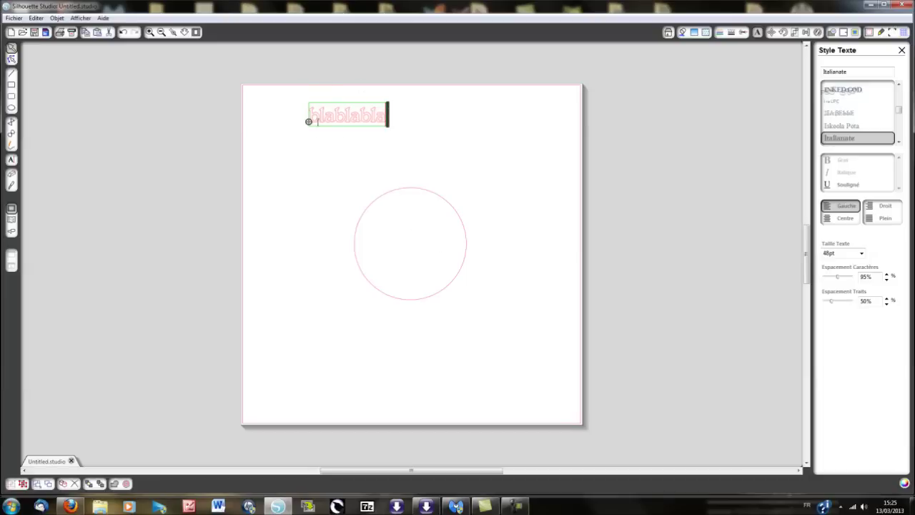
Attach the "blablabla" text to the circle's upper arc and offset it slightly outside the outline.
mouse_move(309, 122)
left_mouse_down()
mouse_move(357, 260)
mouse_move(378, 268)
mouse_move(357, 247)
mouse_move(380, 206)
left_mouse_up()
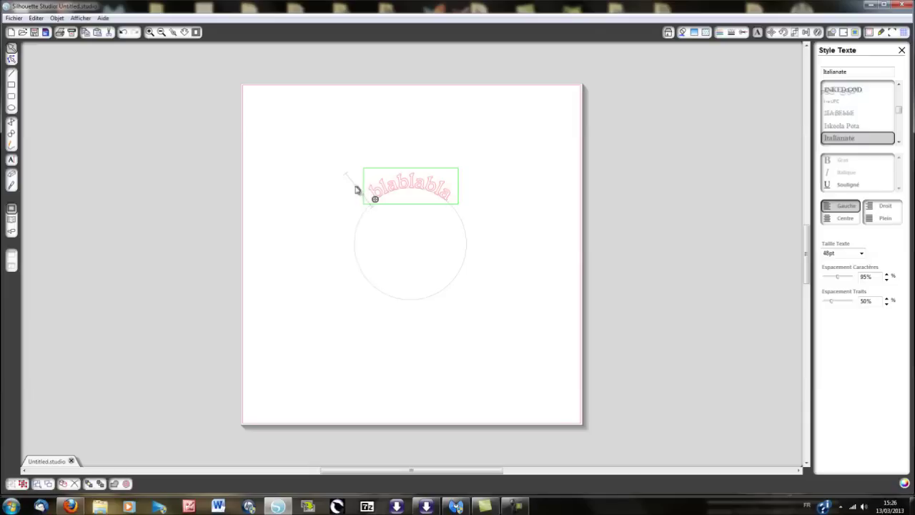
mouse_move(358, 188)
left_mouse_down()
mouse_move(371, 205)
mouse_move(340, 183)
mouse_move(353, 198)
left_mouse_up()
mouse_move(358, 202)
left_mouse_down()
mouse_move(370, 215)
mouse_move(354, 185)
left_mouse_up()
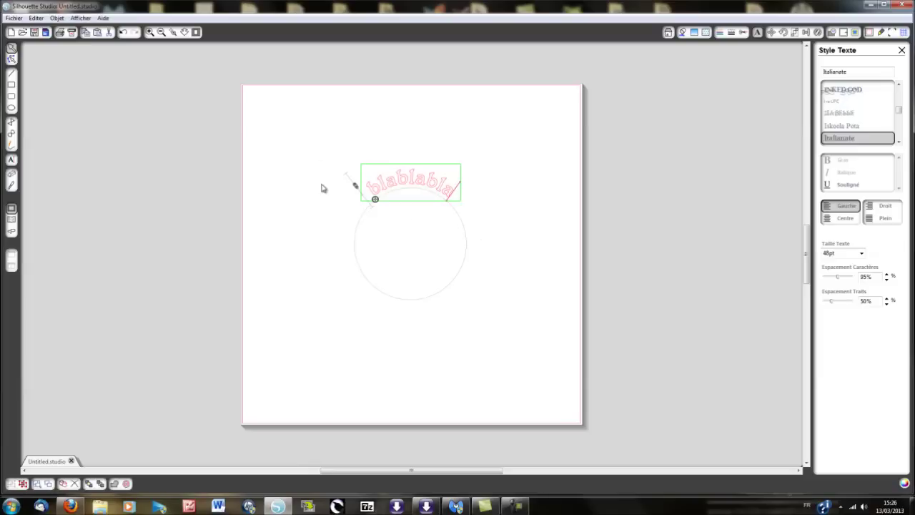
Select the circle and check its cut style options.
left_click(466, 245)
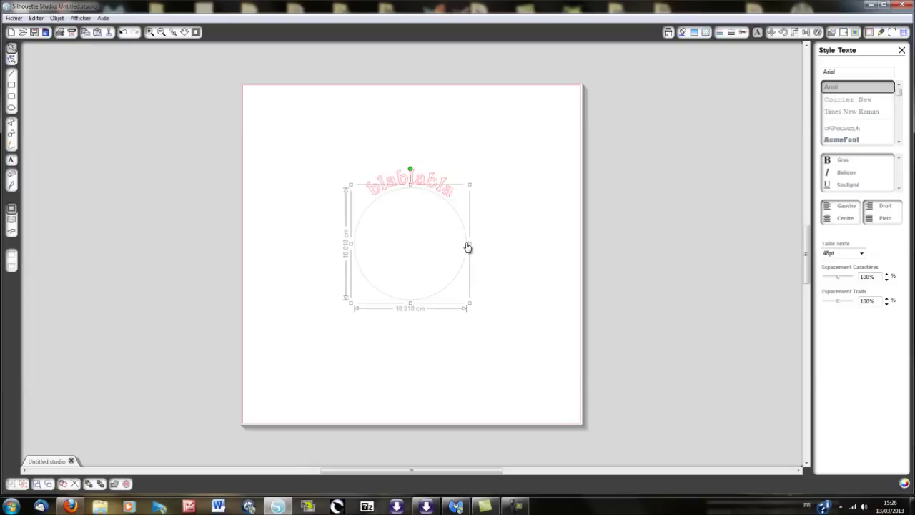
left_click(743, 32)
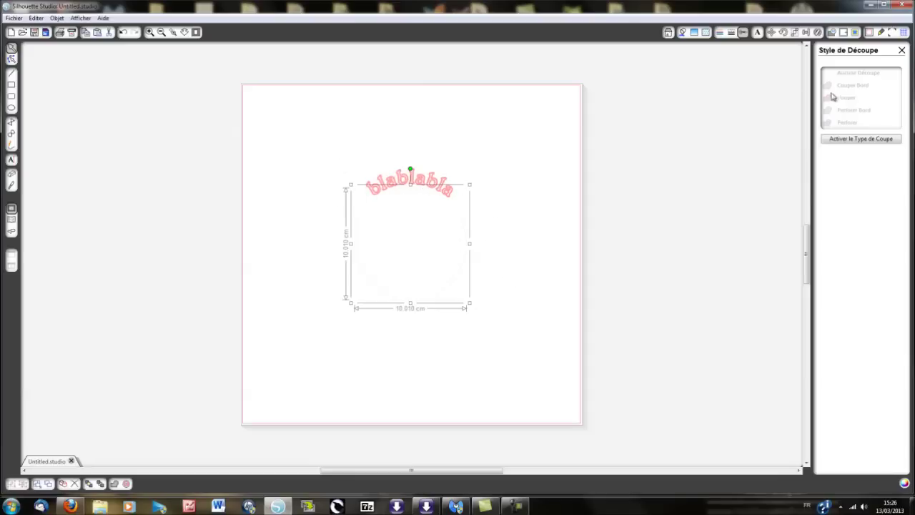
left_click(902, 50)
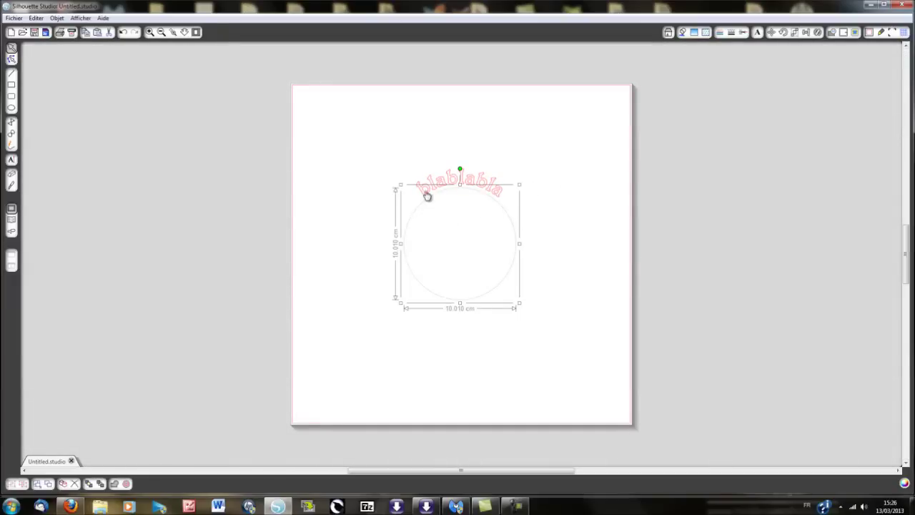
Reopen the curved text for editing and slide it along the circle to the inside of the lower arc.
double_click(435, 181)
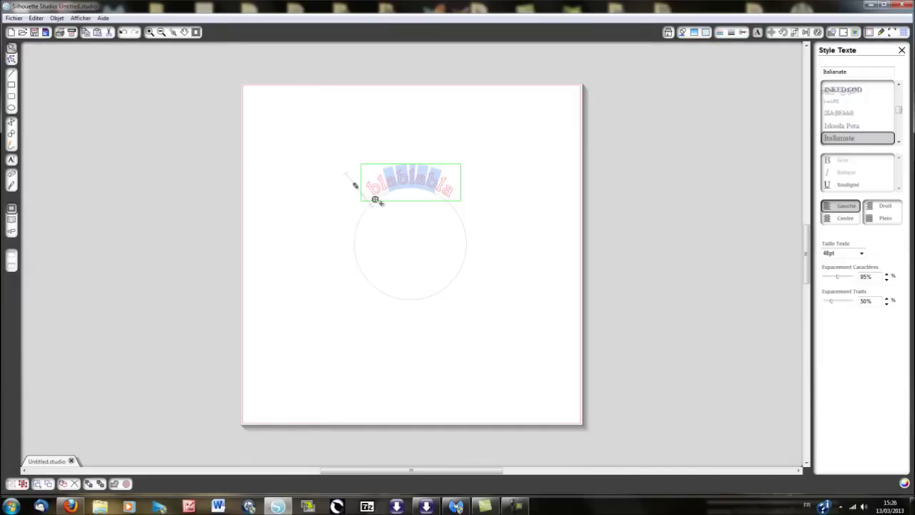
left_click_drag(375, 199, 371, 283)
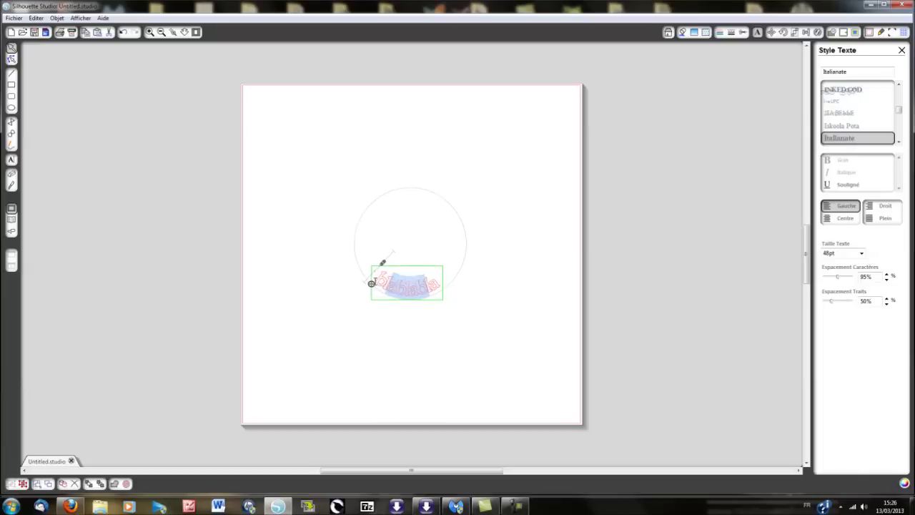
Set the character spacing of the curved "blablabla" text to 120% and finish editing it.
left_click(887, 275)
left_click(886, 275)
left_click(886, 275)
left_click(886, 276)
left_click(886, 276)
left_click(887, 276)
left_click(887, 280)
left_click(887, 279)
left_click(887, 280)
left_click(887, 280)
left_click(887, 279)
left_click(886, 280)
left_click(887, 280)
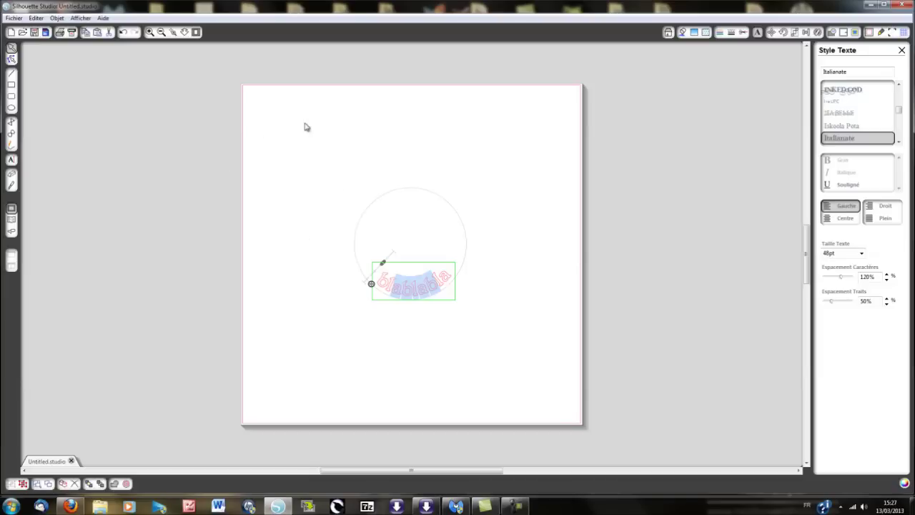
left_click(319, 236)
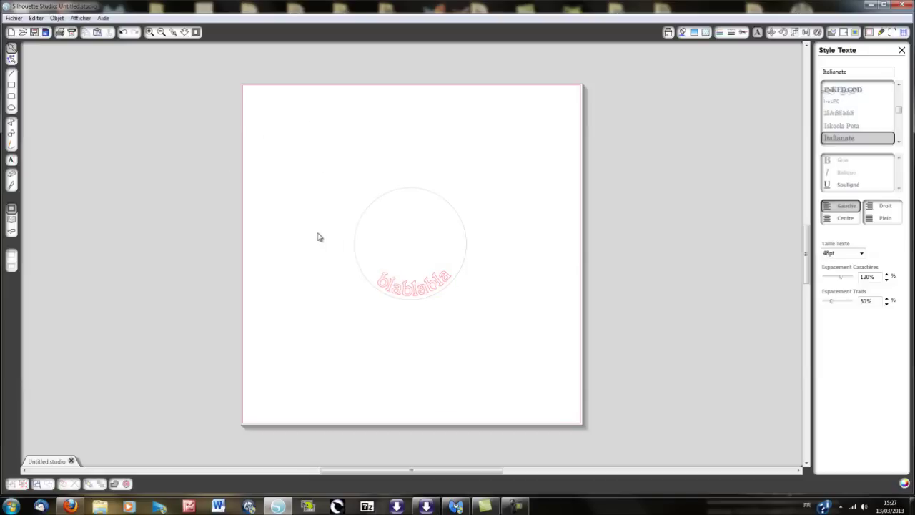